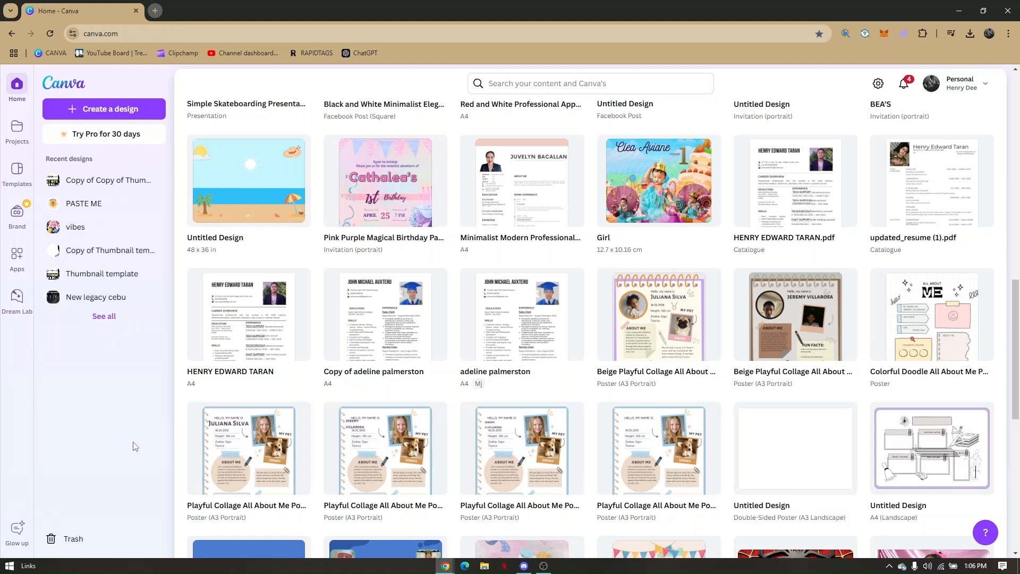
click(155, 11)
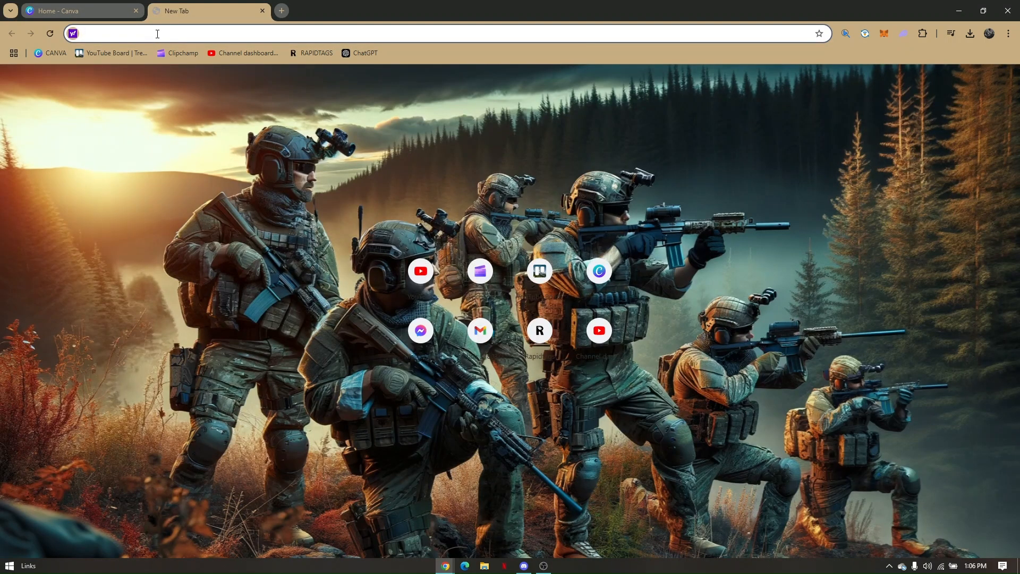
text(canva.)
key(Return)
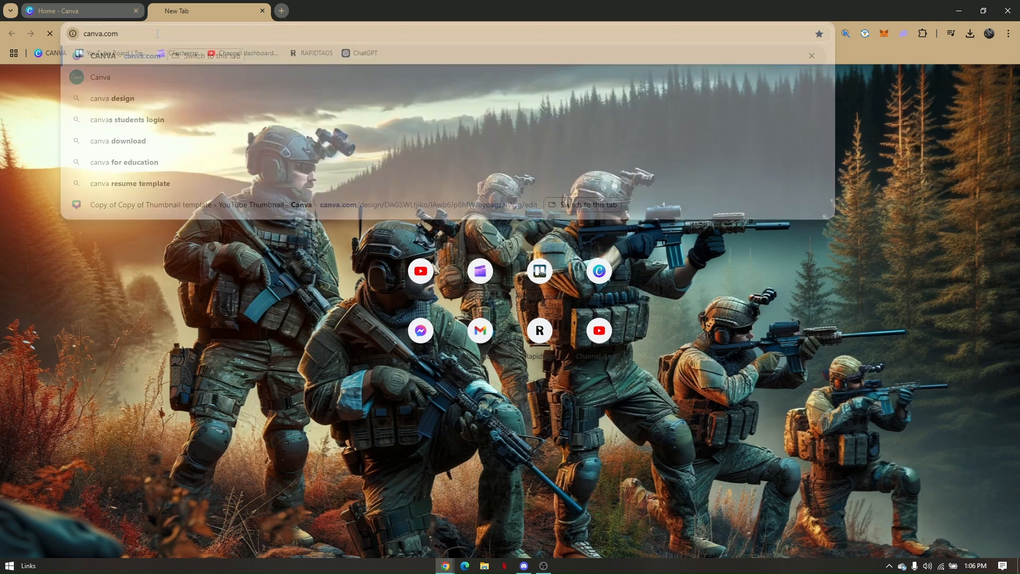
click(263, 11)
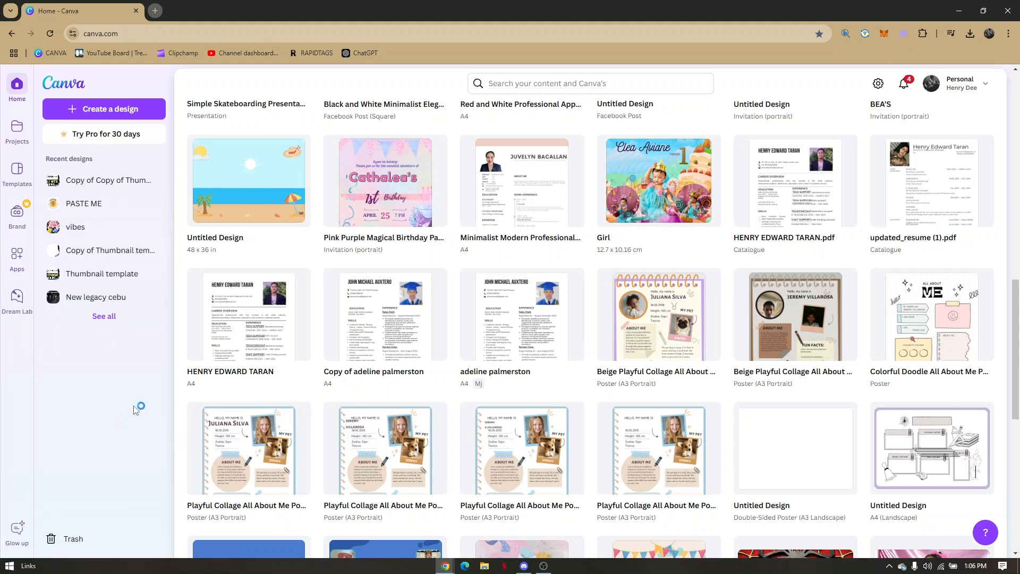
Create a new blank YouTube Video (1080p) design from the video design types
scroll(326, 385, up, 10)
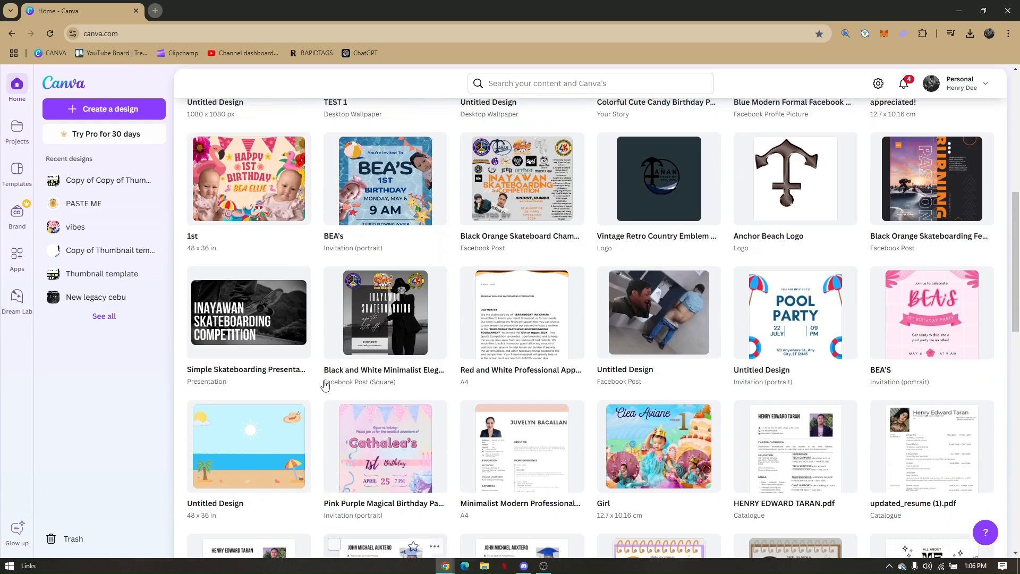
scroll(335, 388, up, 3)
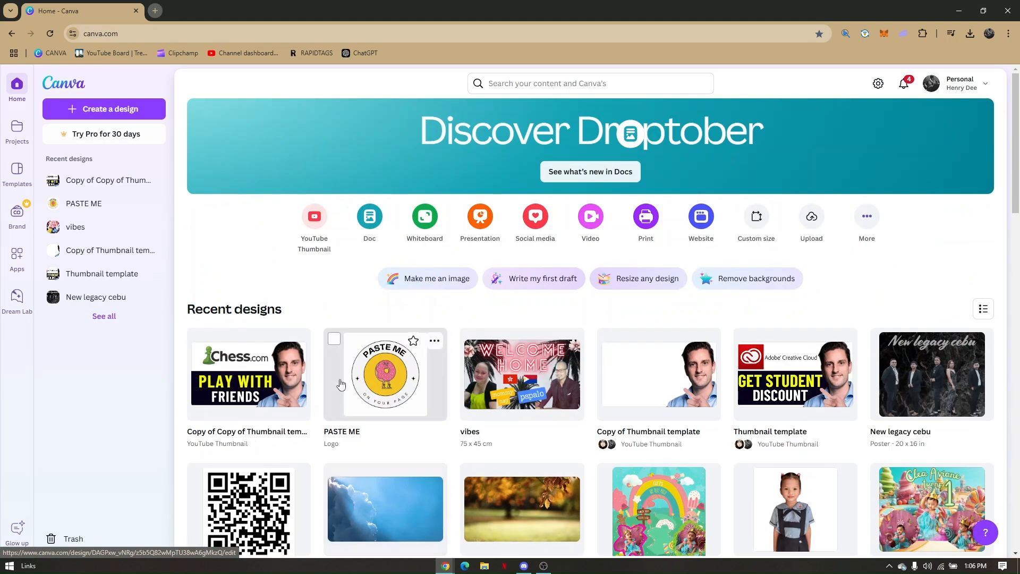
click(591, 217)
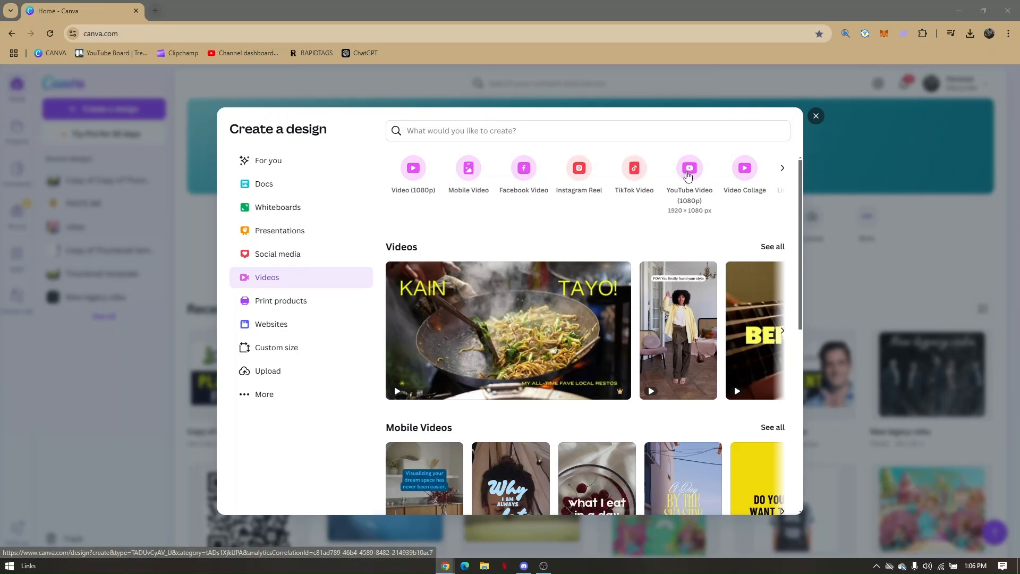
click(686, 191)
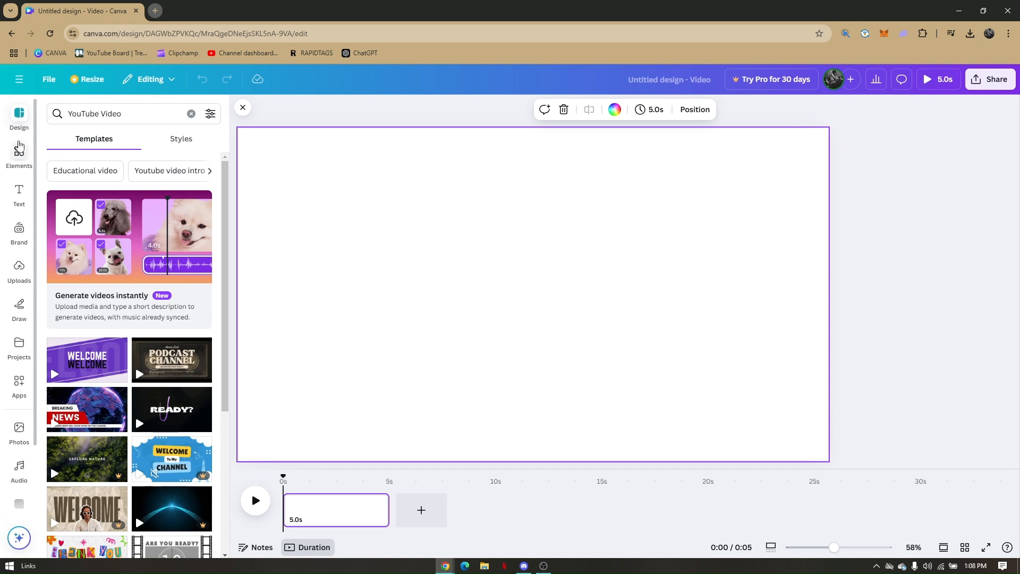
Search the design elements for "city"
click(19, 155)
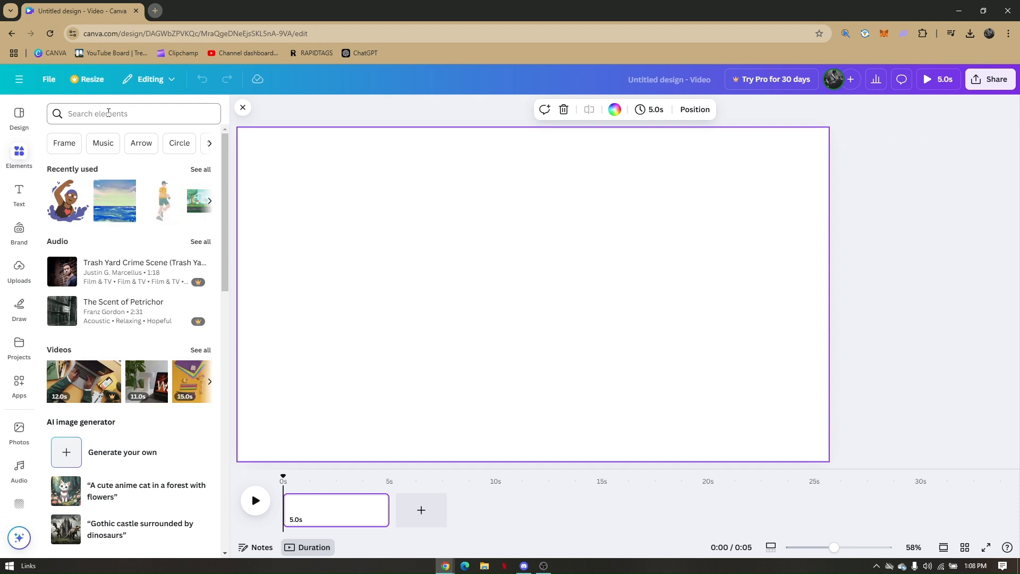
click(108, 113)
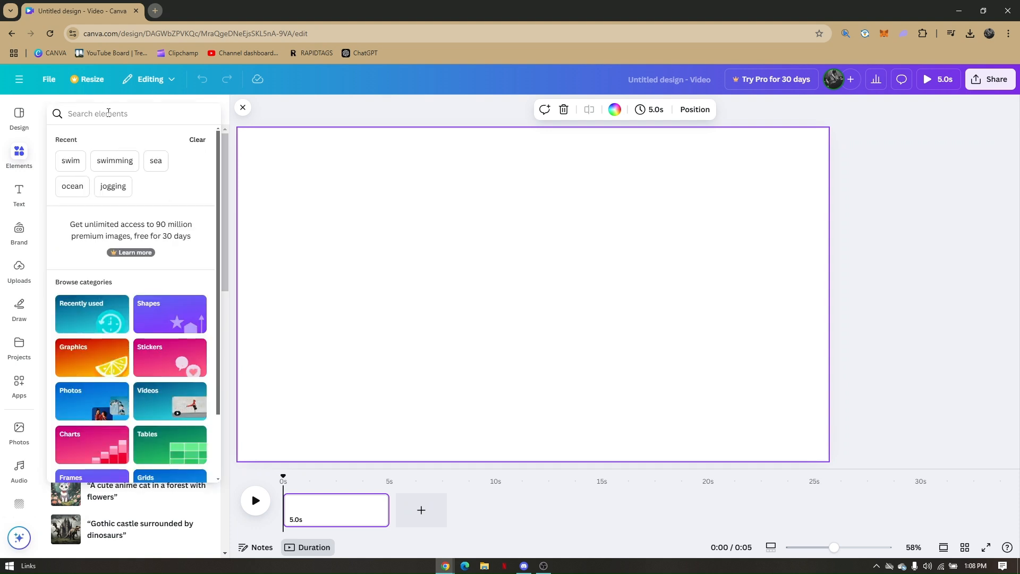
text(city)
key(Return)
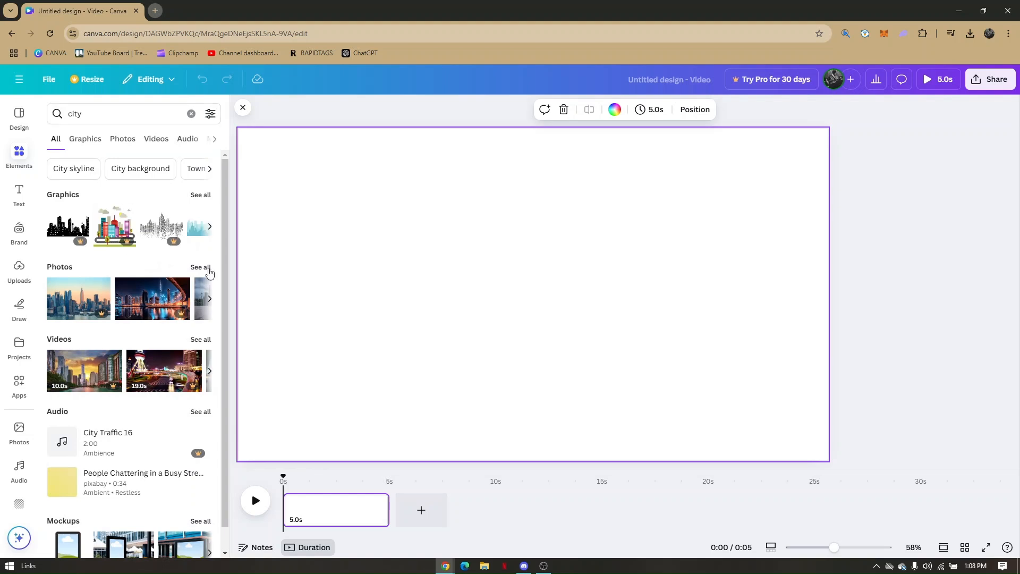
scroll(146, 254, down, 1)
scroll(154, 258, up, 1)
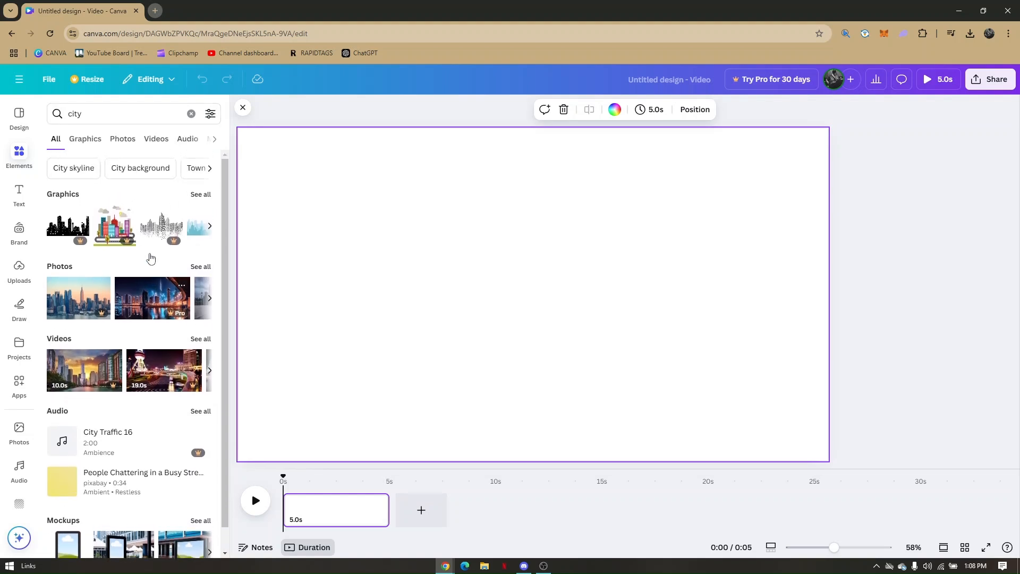
scroll(152, 258, down, 1)
scroll(159, 276, up, 1)
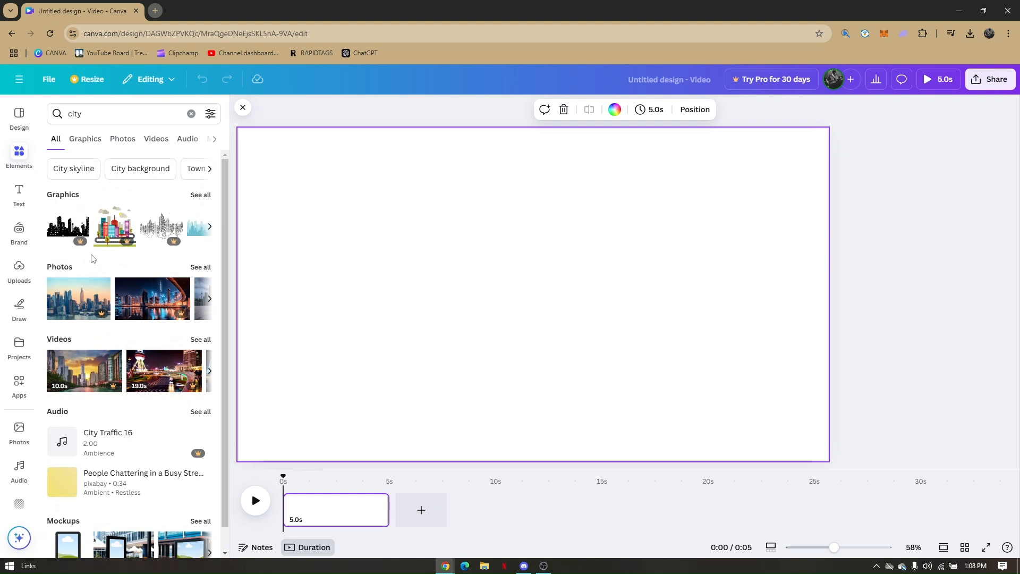
mouse_move(77, 246)
scroll(138, 333, down, 1)
scroll(133, 340, up, 1)
scroll(158, 190, down, 1)
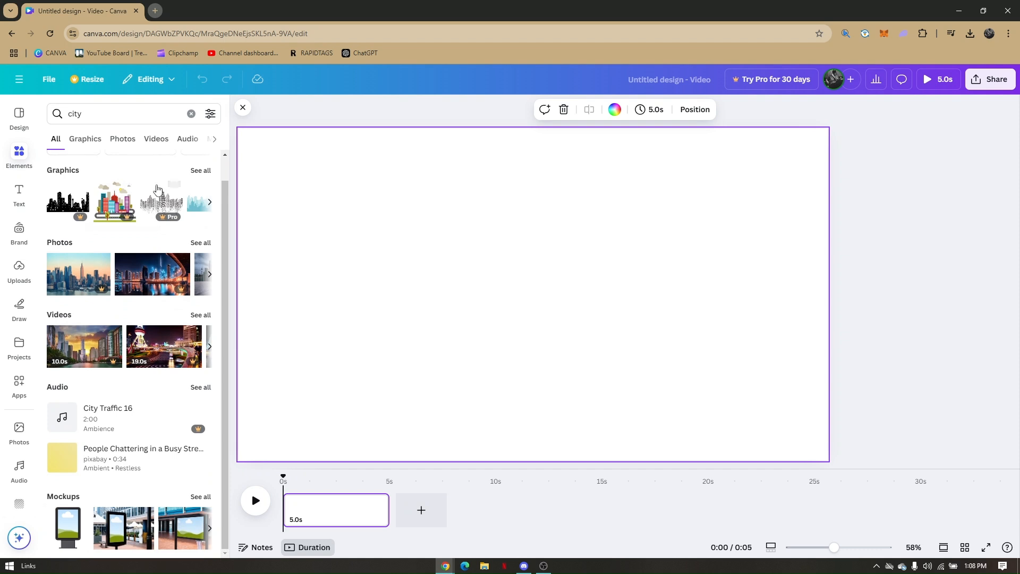
Limit the city results to graphics and add the free park scene with trees and a road to the page
scroll(138, 180, up, 1)
click(83, 148)
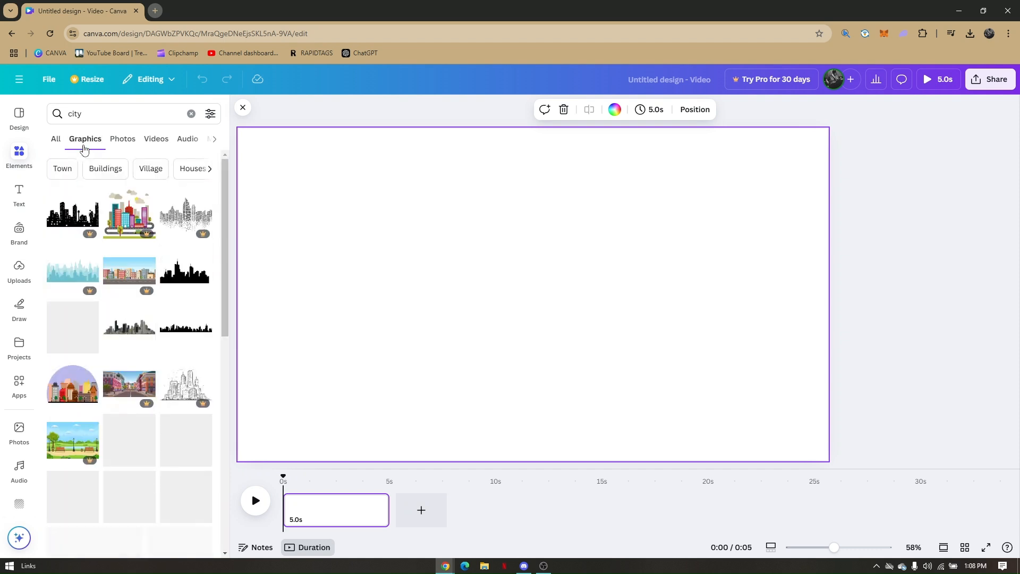
scroll(137, 282, down, 2)
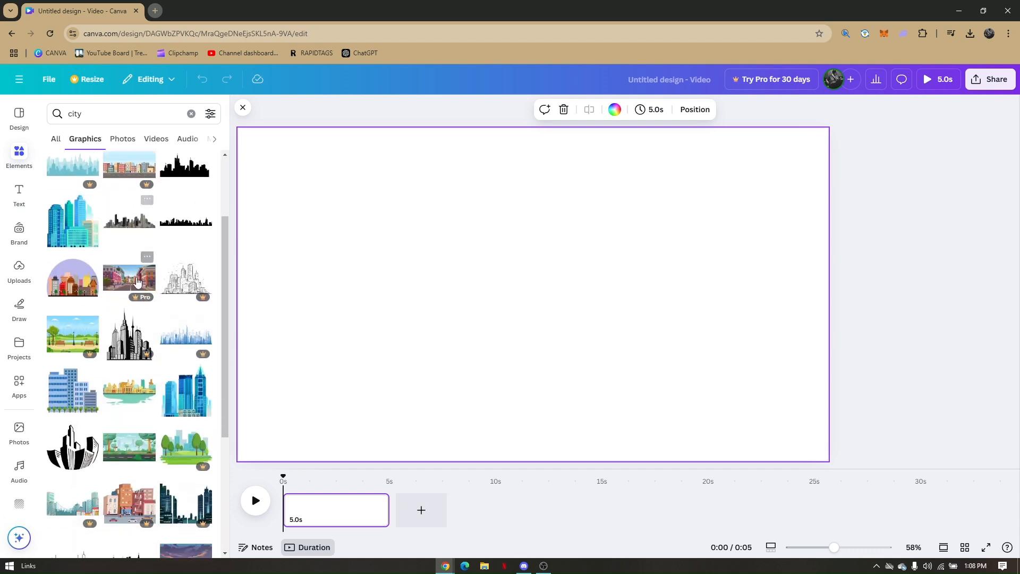
scroll(137, 282, down, 1)
scroll(133, 286, down, 2)
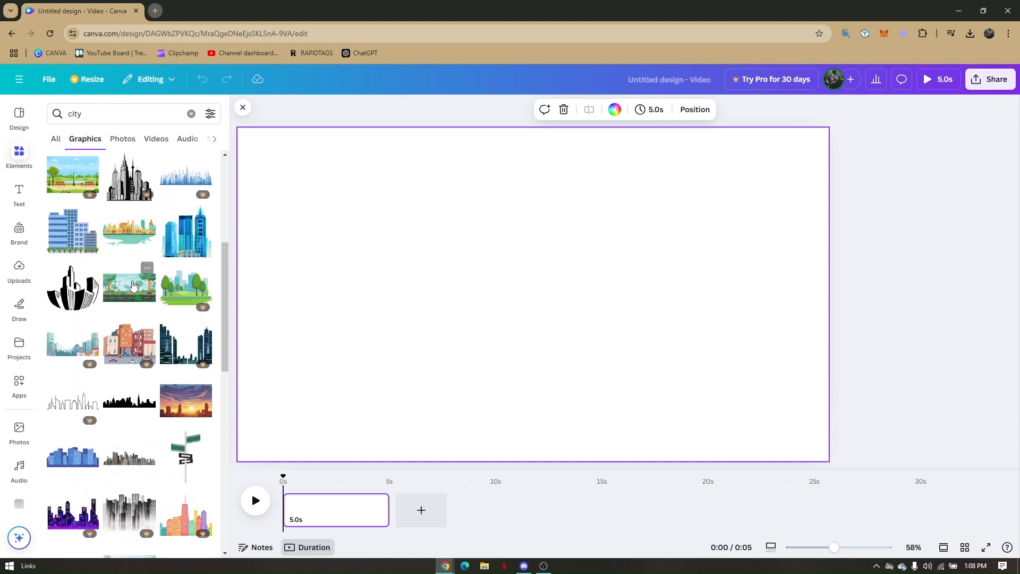
scroll(133, 286, down, 4)
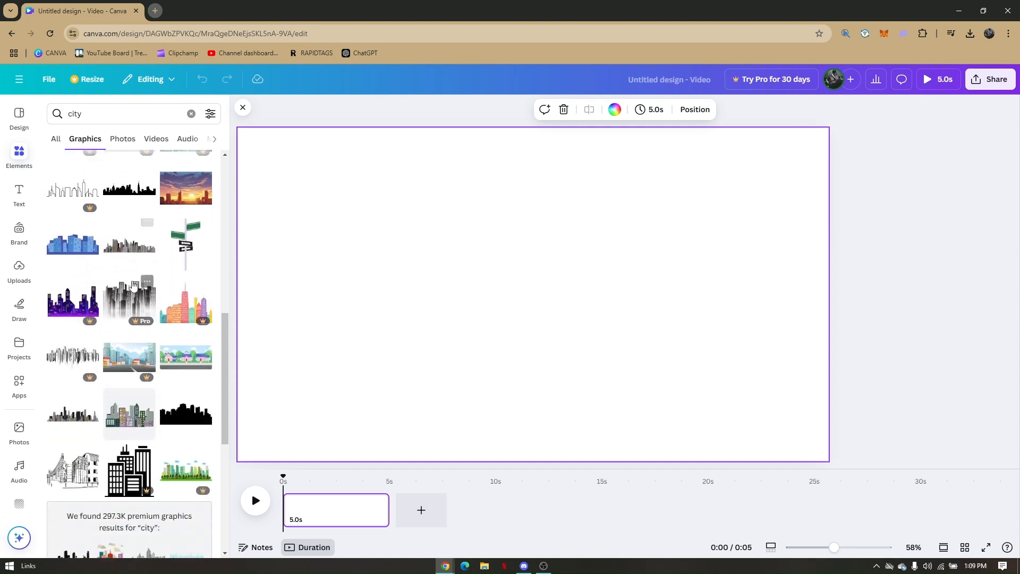
scroll(132, 285, down, 6)
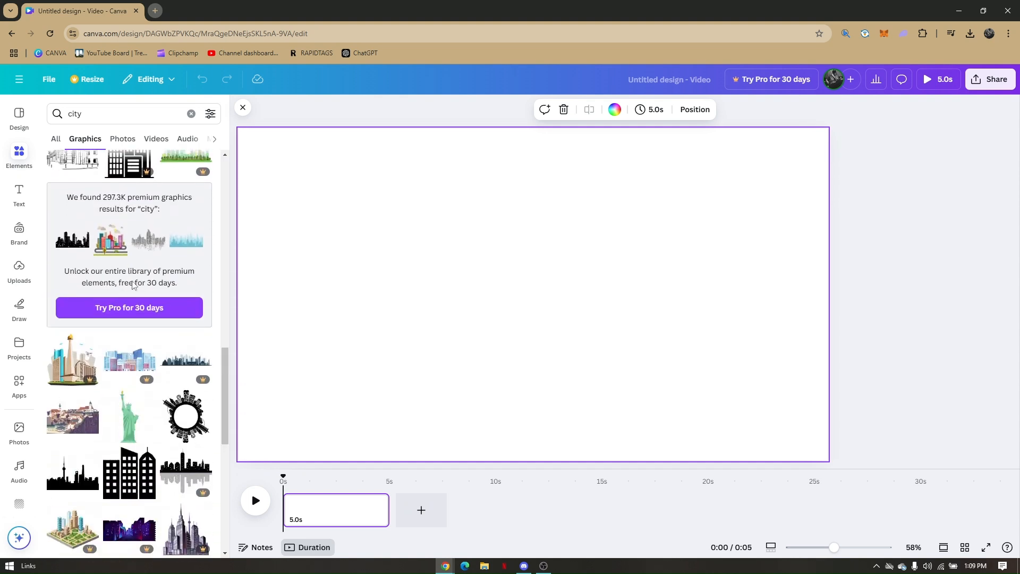
scroll(133, 286, down, 15)
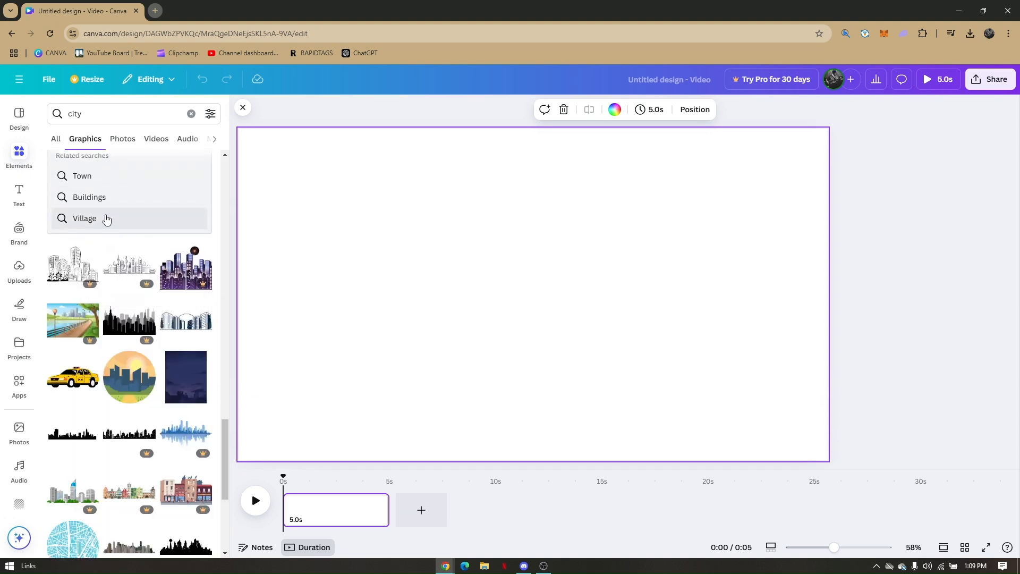
scroll(141, 269, up, 20)
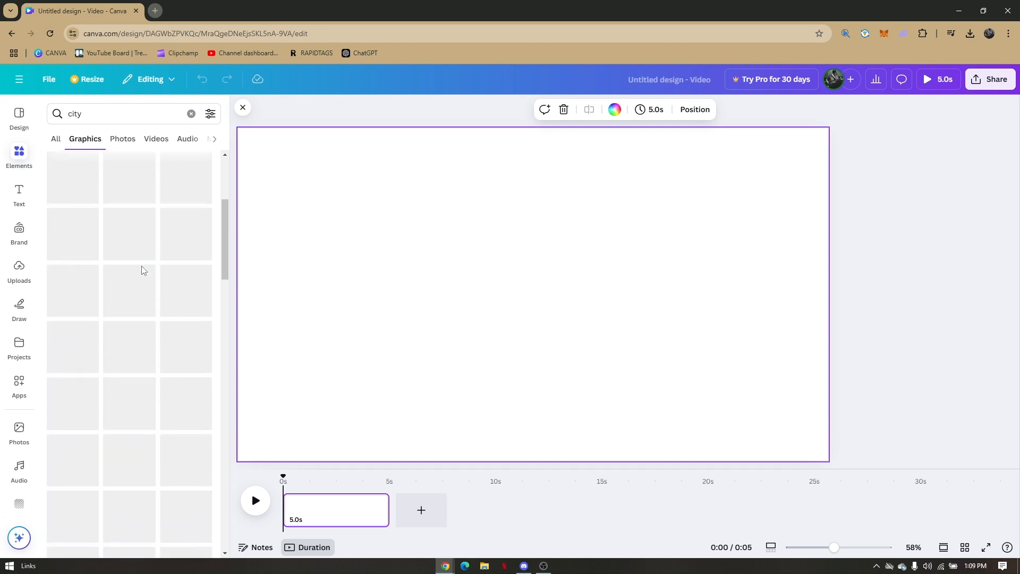
scroll(141, 269, up, 3)
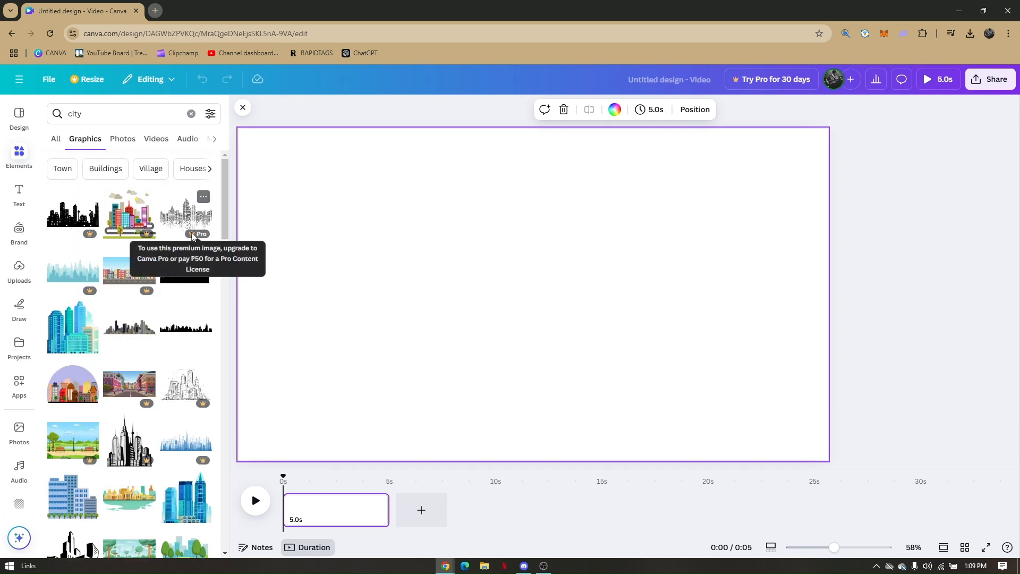
scroll(157, 266, down, 3)
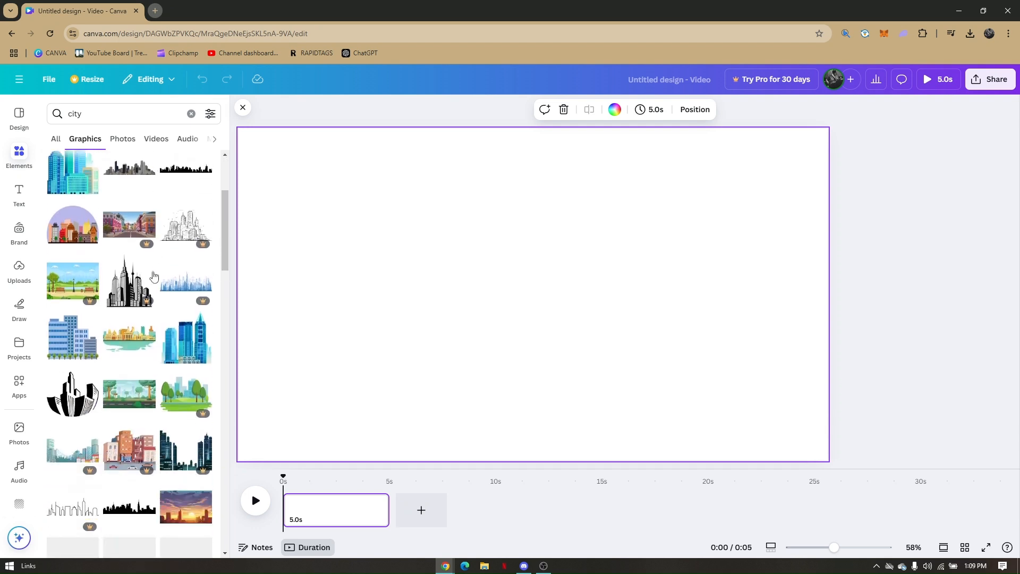
click(129, 393)
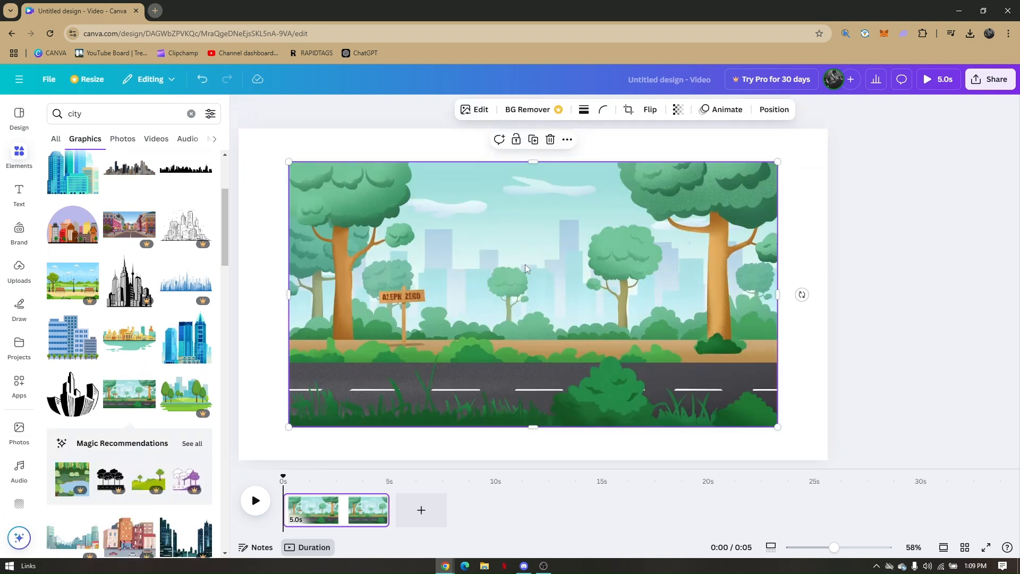
Shrink the park scene graphic and shift it slightly within the page
mouse_move(524, 306)
mouse_down()
mouse_move(510, 309)
mouse_move(530, 303)
mouse_up()
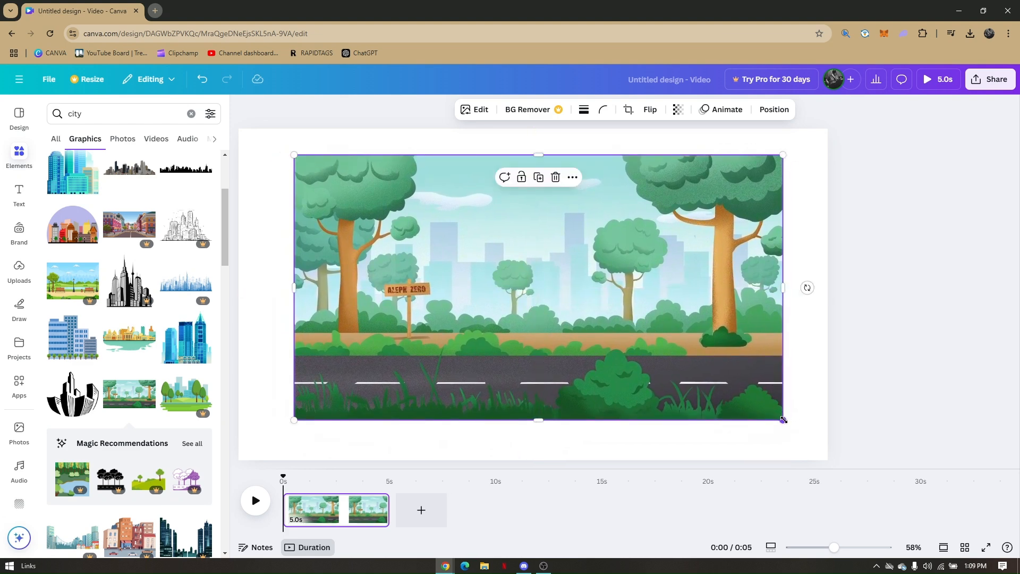
drag(783, 420, 632, 343)
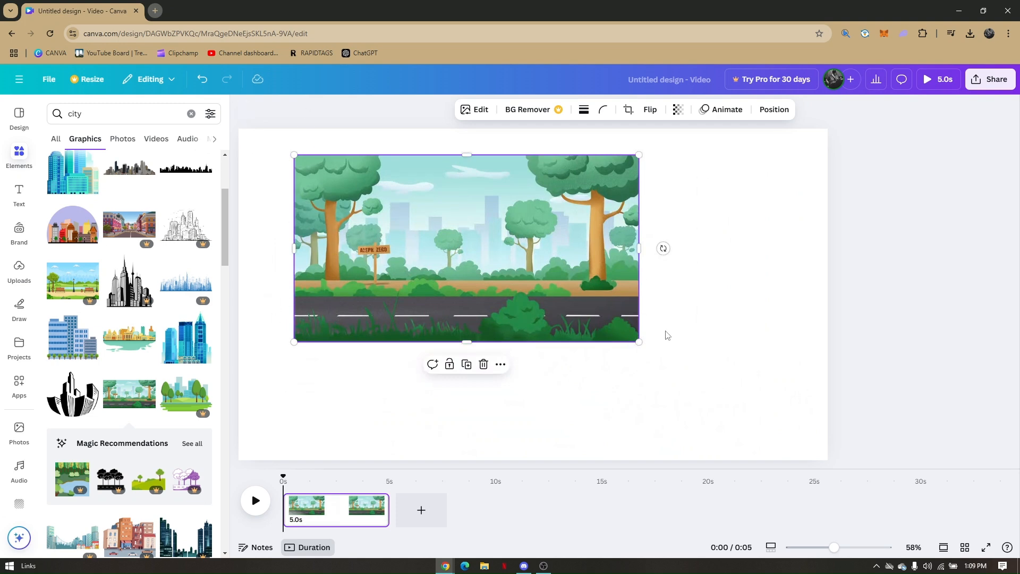
drag(640, 342, 673, 350)
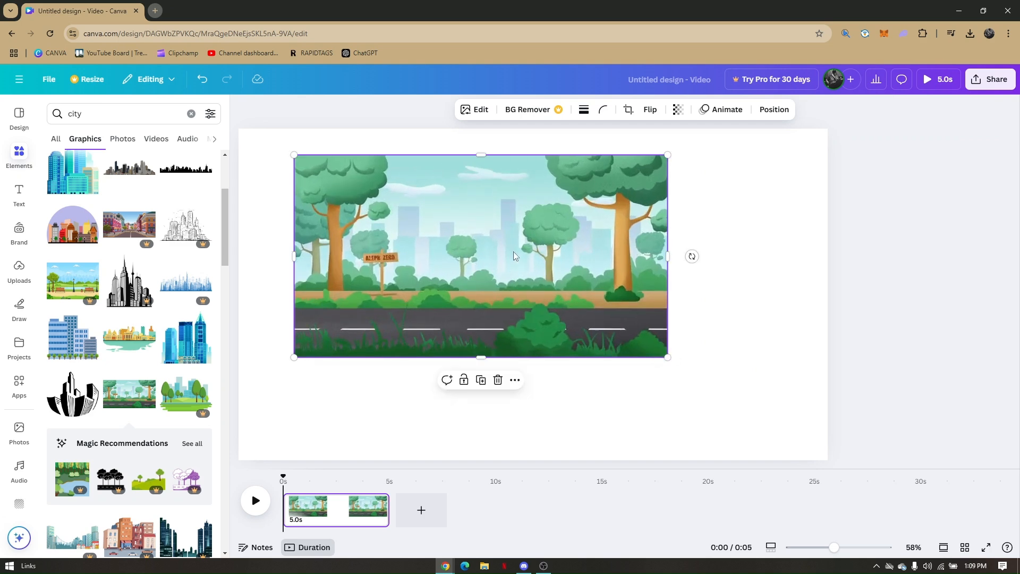
drag(406, 233, 411, 247)
Set the park scene image as the page background
right_click(426, 246)
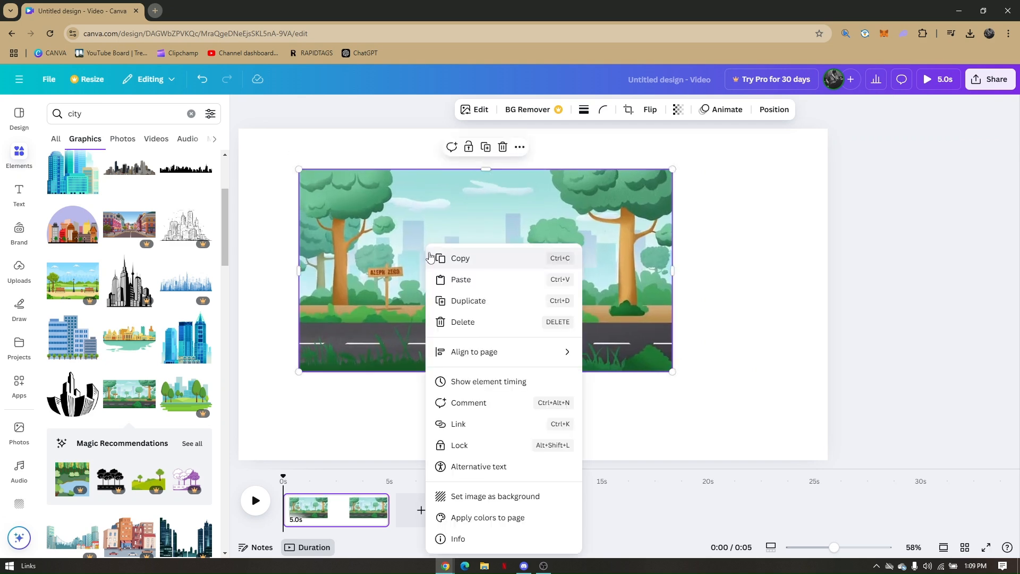
click(481, 496)
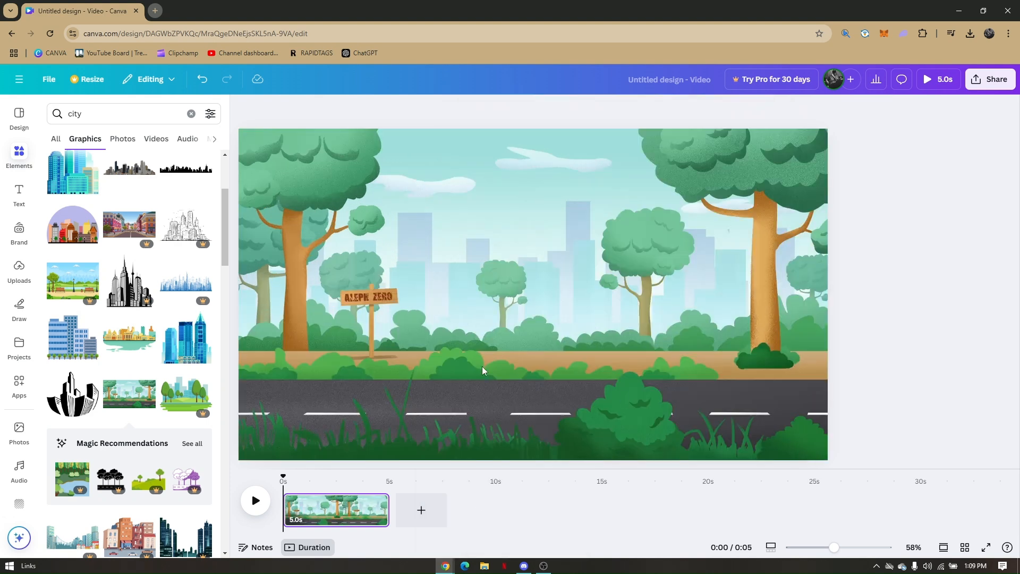
Replace the city element search with a search for "jogging"
scroll(132, 244, up, 3)
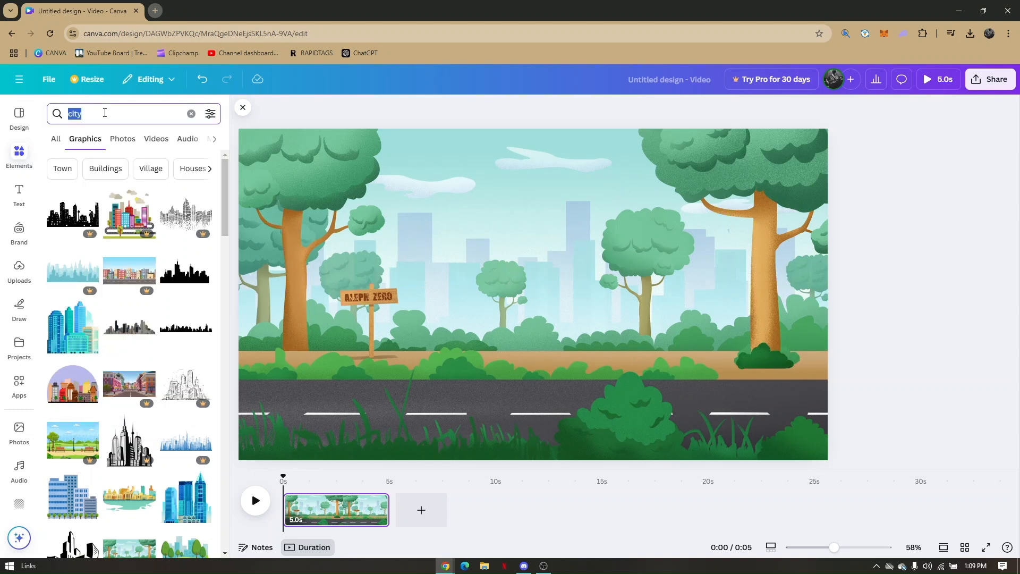
text(jogging)
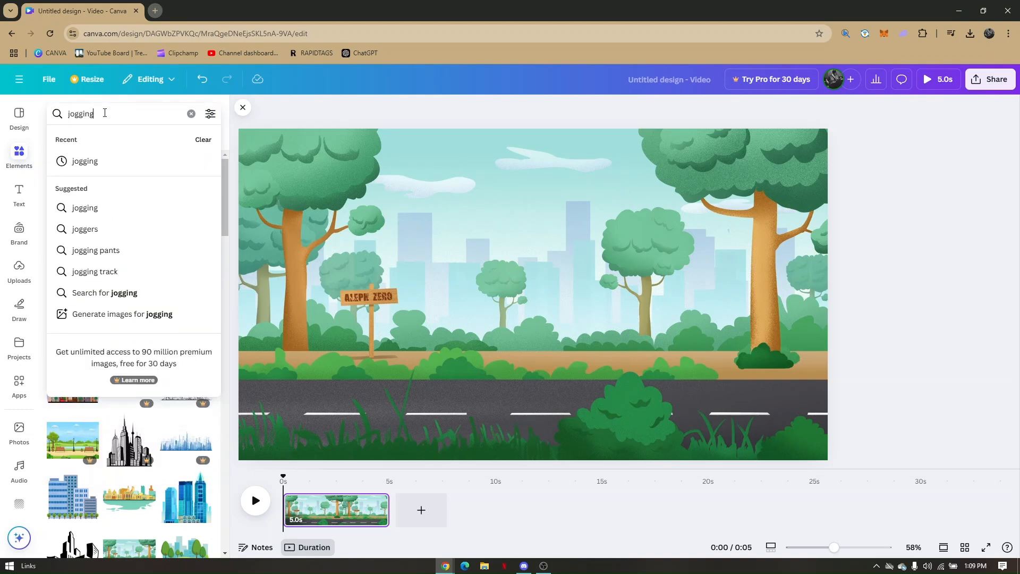
key(Return)
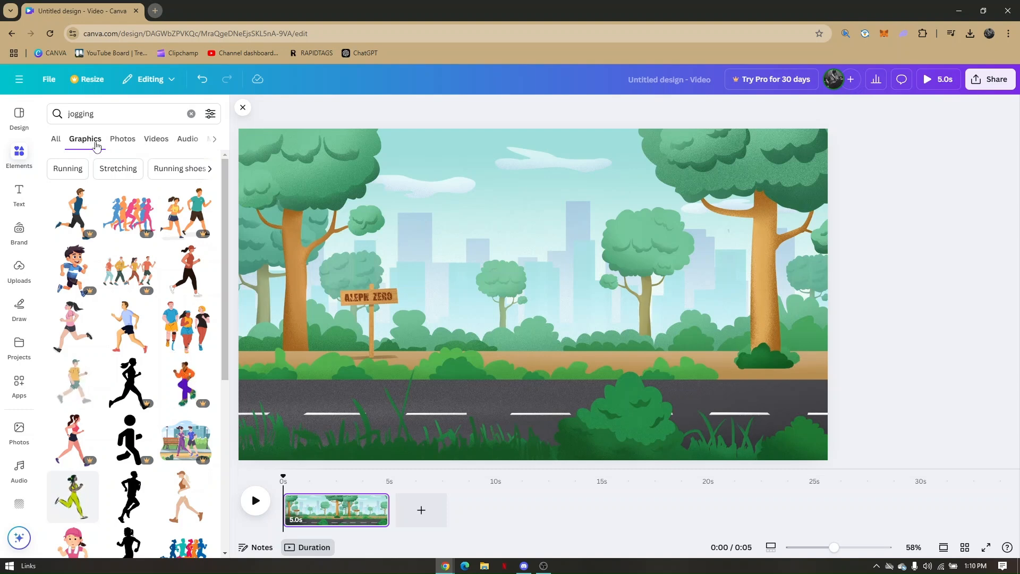
Browse the jogging results under videos and return to the graphics results
click(157, 139)
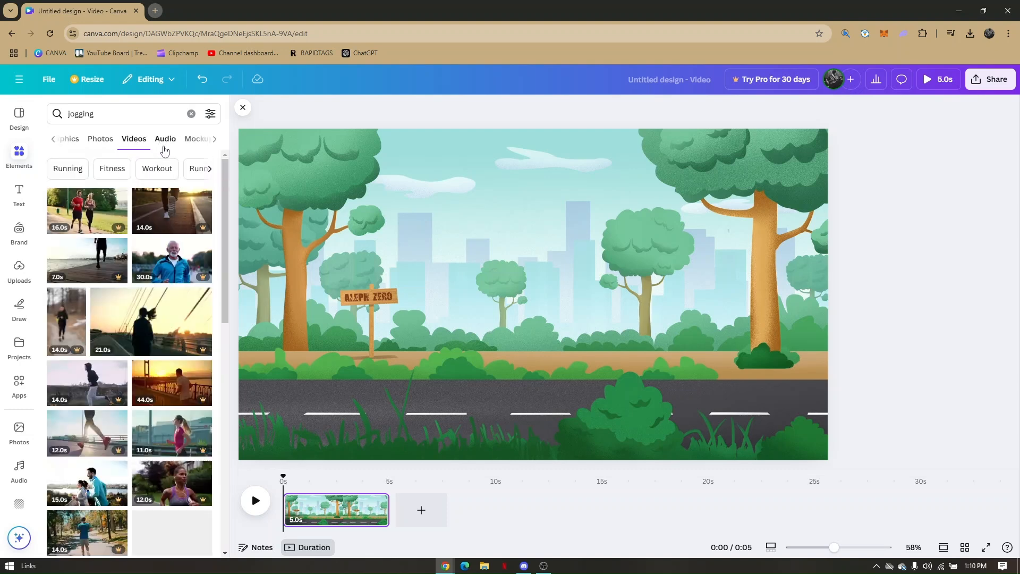
scroll(191, 346, down, 5)
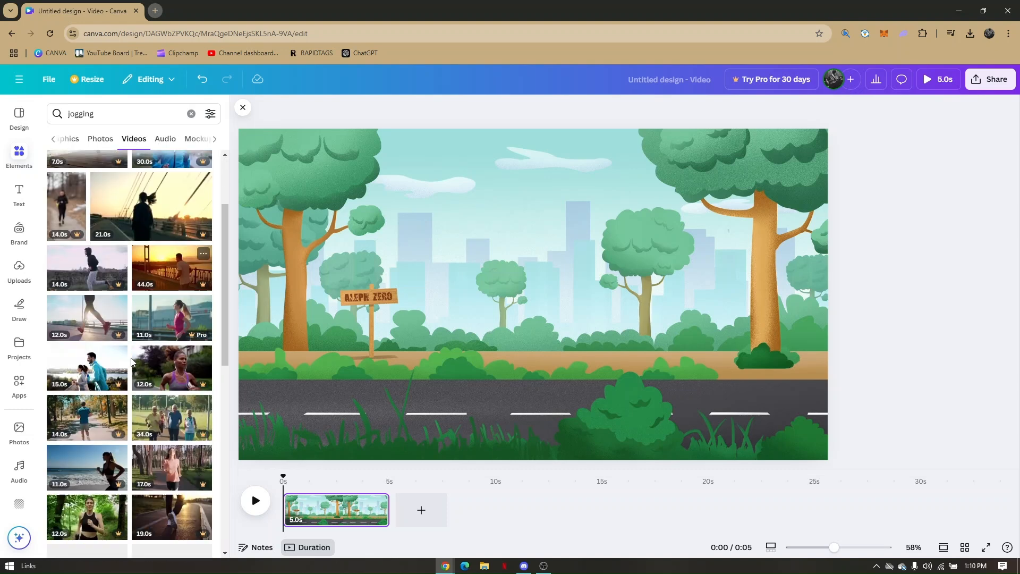
scroll(139, 413, up, 5)
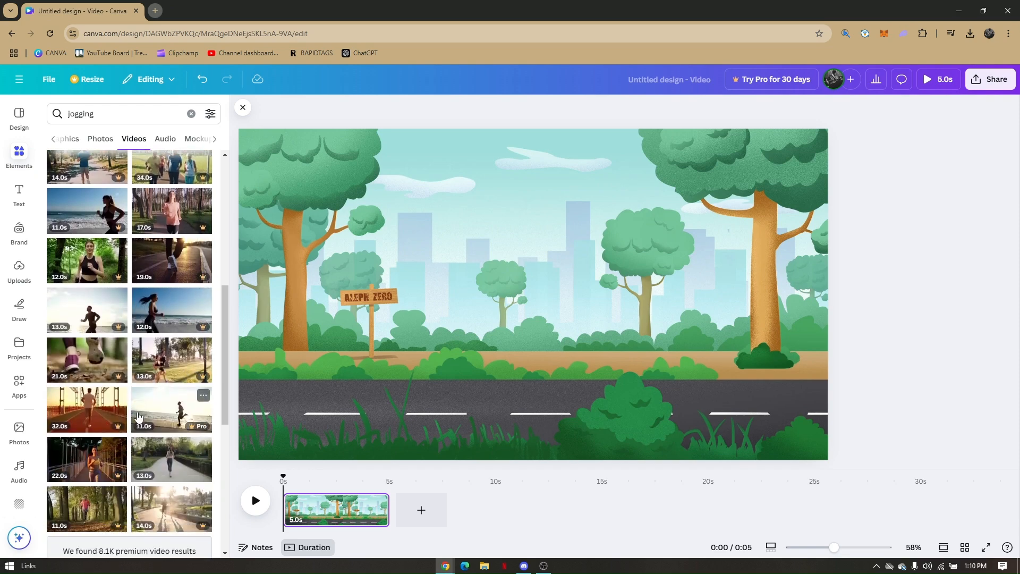
click(73, 145)
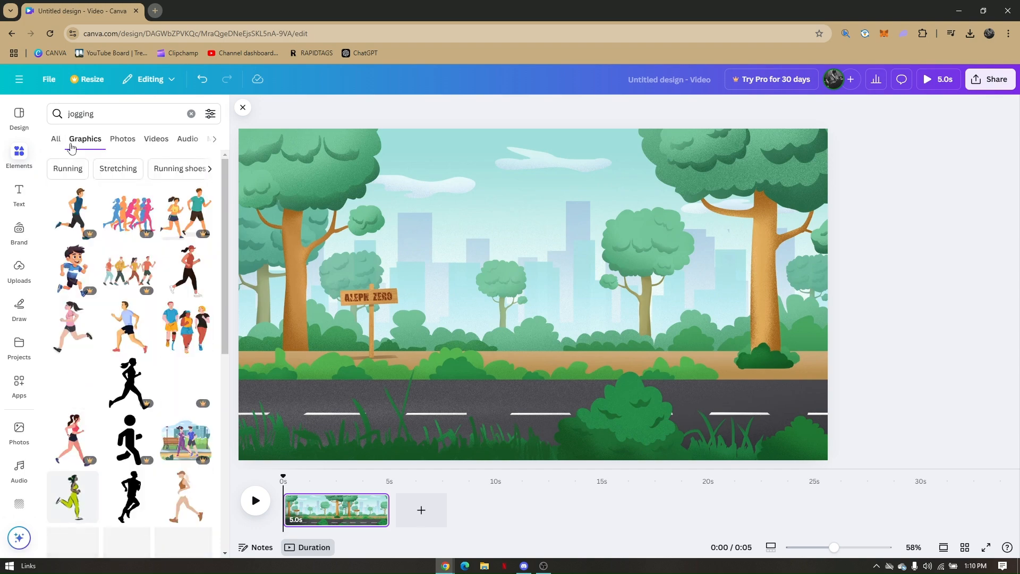
Insert the graphic of the jogging man in a yellow shirt and cap from the jogging results
scroll(127, 282, down, 3)
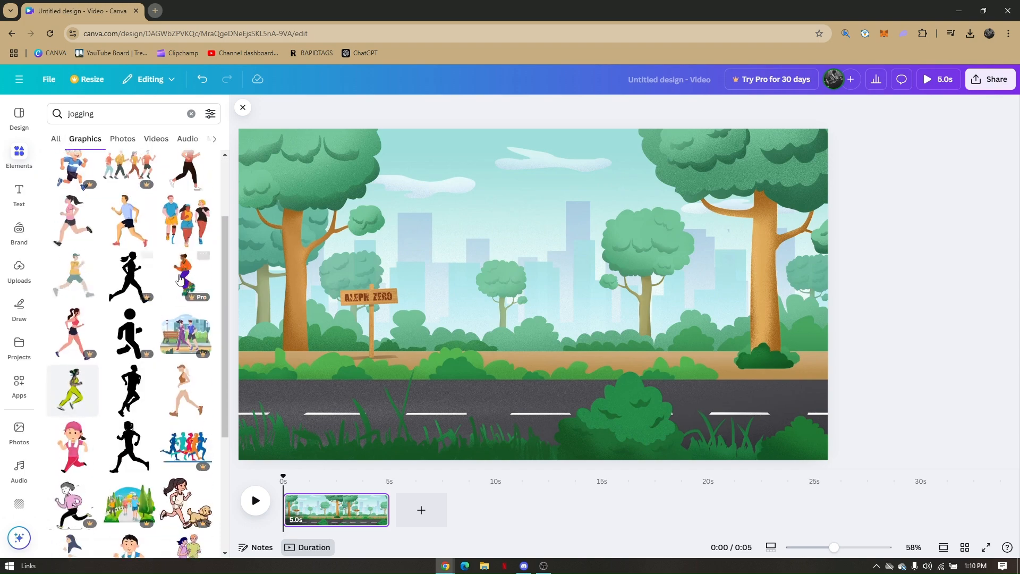
scroll(165, 321, down, 3)
scroll(166, 320, up, 5)
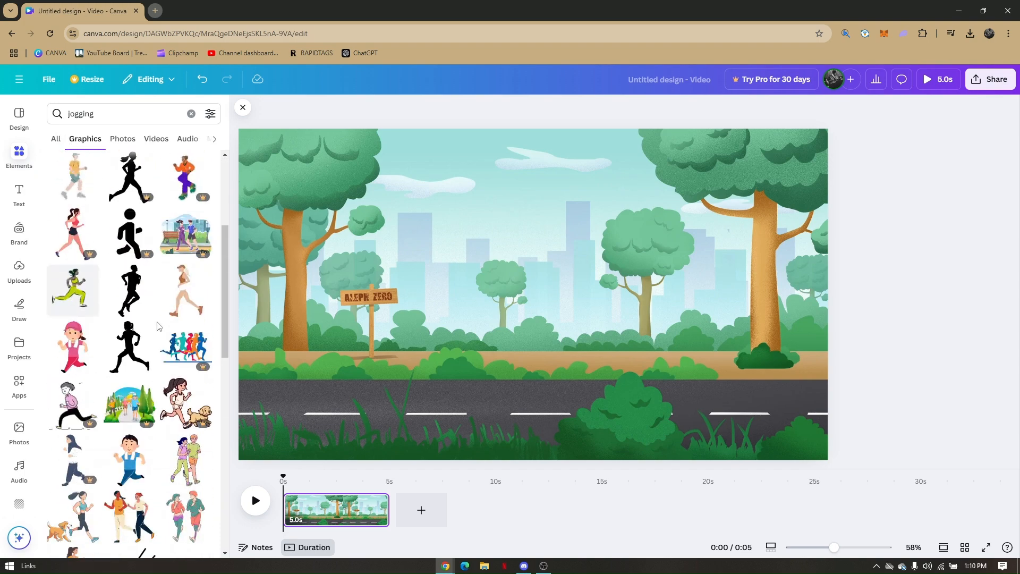
click(74, 383)
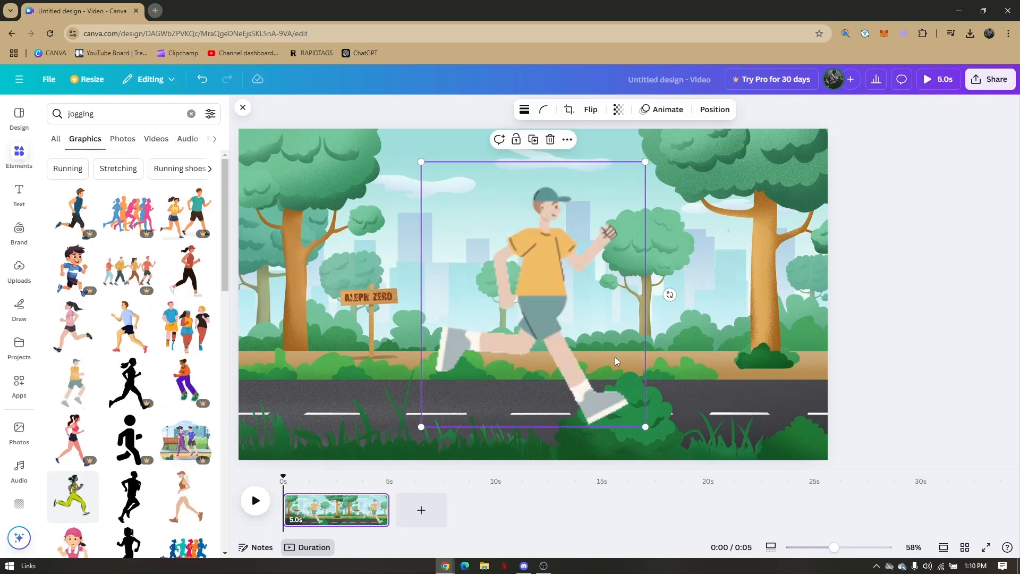
Shrink the jogger to less than half its size and place it on the road, partly beyond the page's left edge
drag(569, 304, 458, 304)
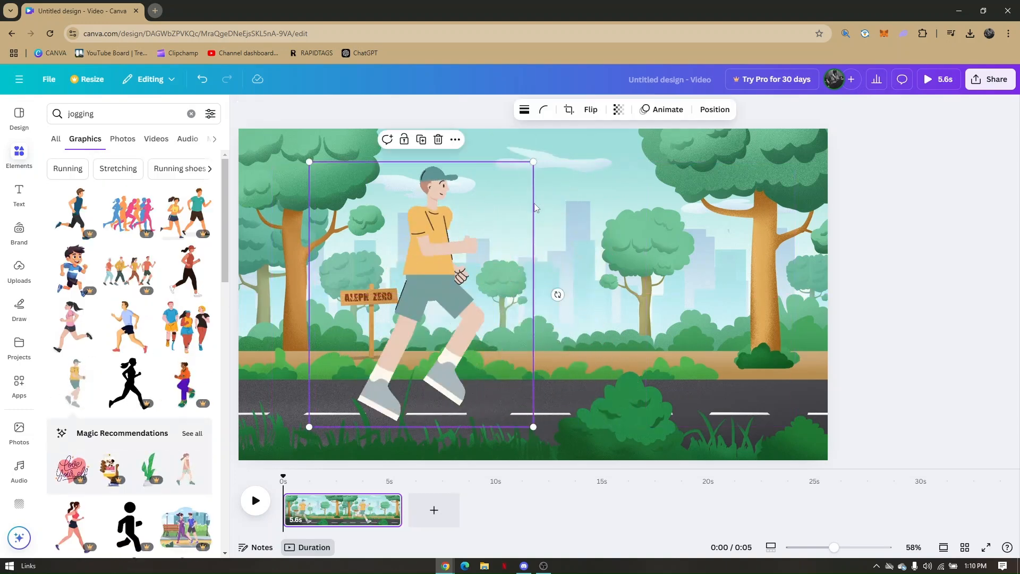
drag(531, 165, 430, 326)
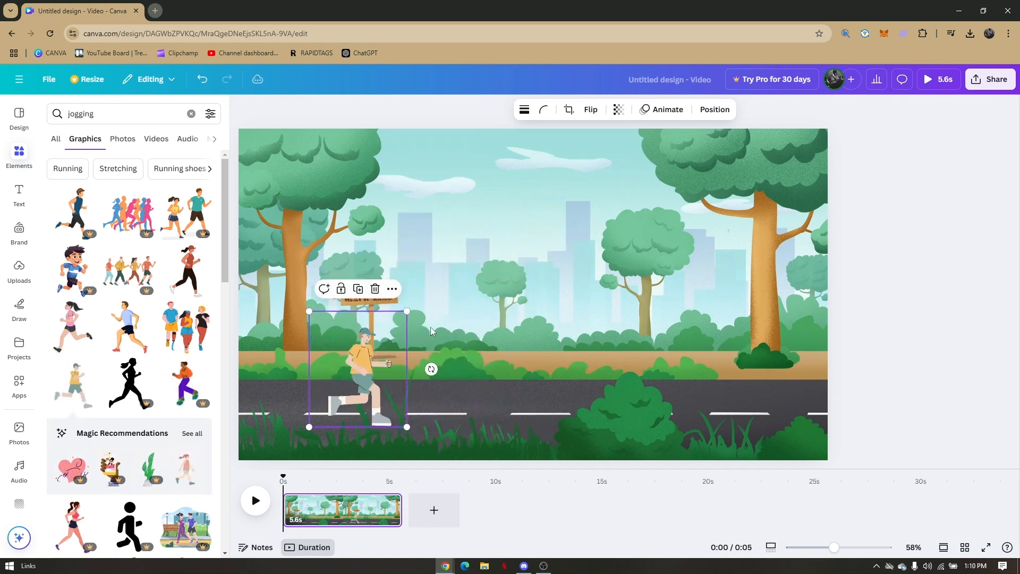
drag(362, 359, 272, 353)
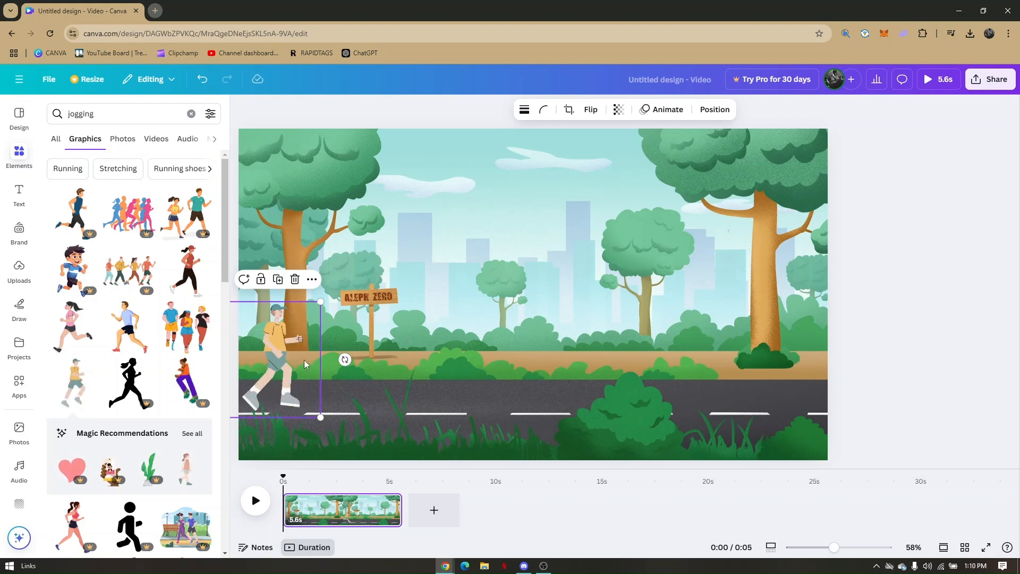
drag(304, 359, 254, 379)
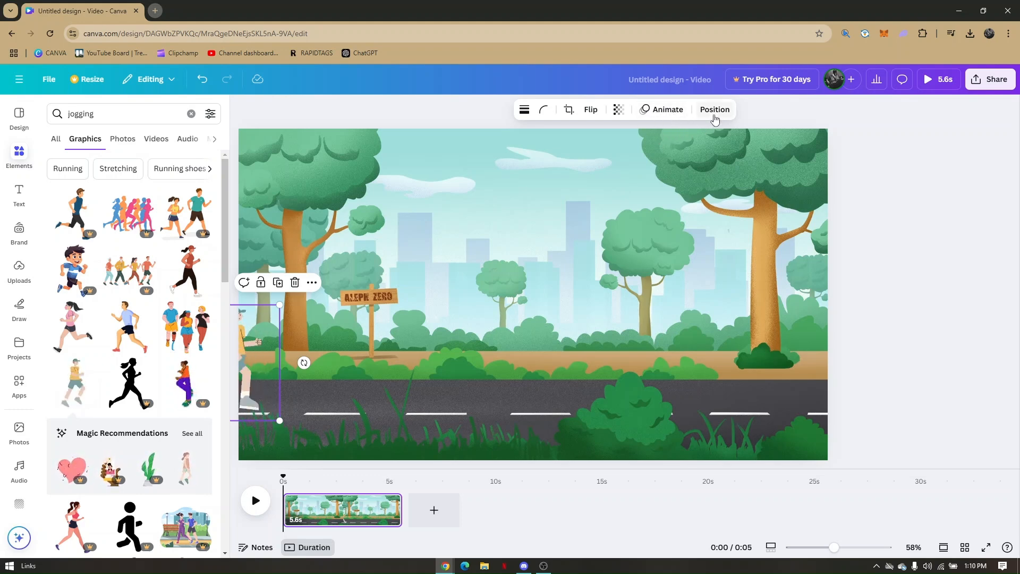
Create a custom animation that moves the jogger along the road and out past the page's right edge
click(668, 110)
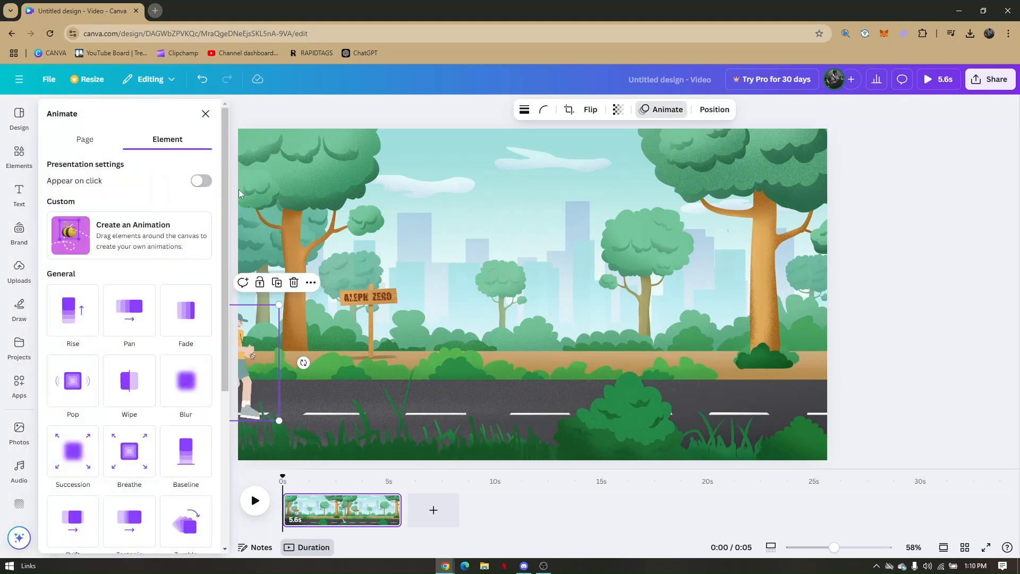
click(137, 239)
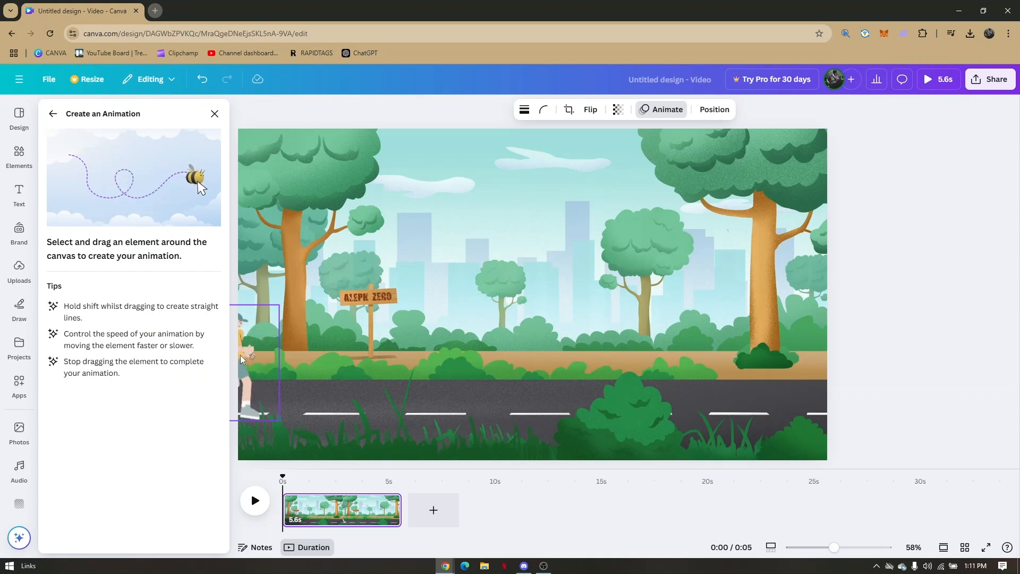
mouse_move(240, 355)
mouse_down()
mouse_move(438, 353)
mouse_move(845, 372)
mouse_move(876, 365)
mouse_move(851, 353)
mouse_up()
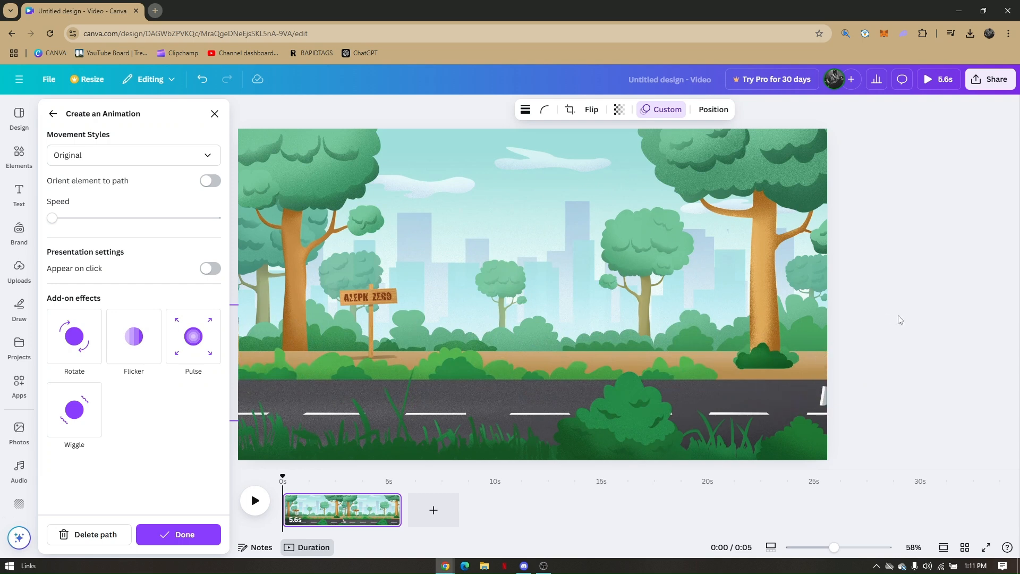
Set the jogger's movement style to Steady with a speed slightly below the middle of the range, and play back the scene
click(112, 156)
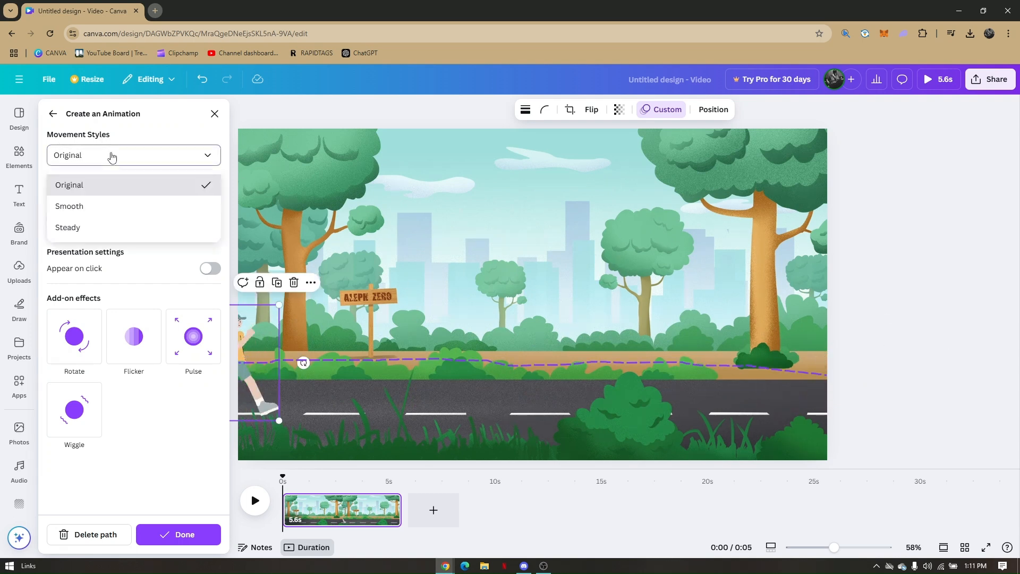
click(89, 227)
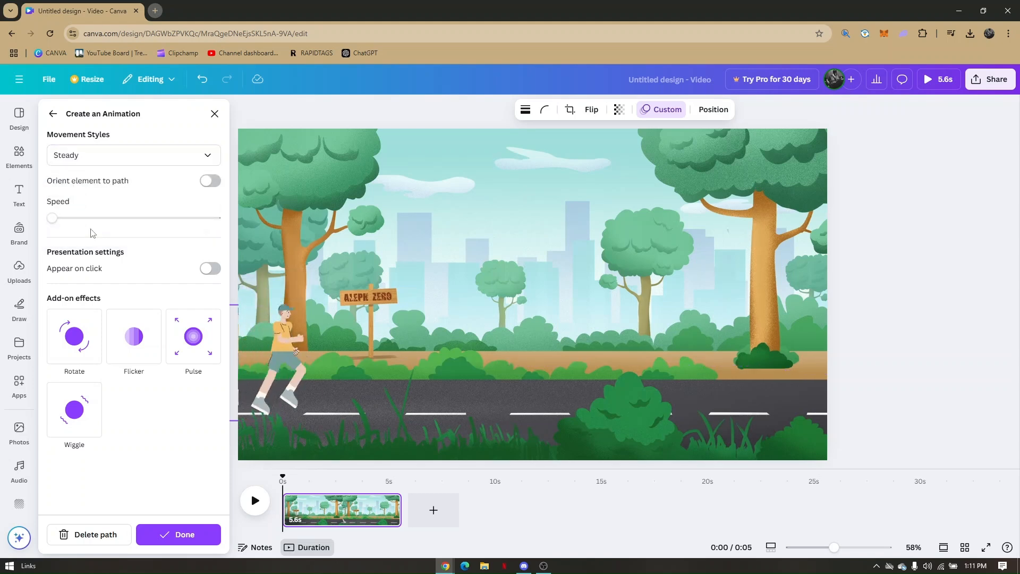
drag(52, 218, 125, 222)
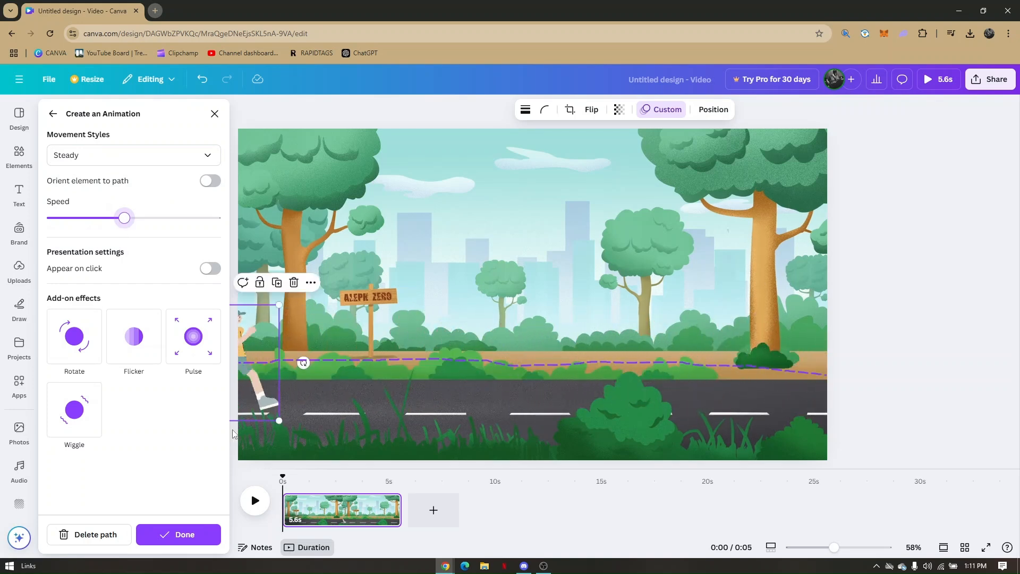
click(178, 534)
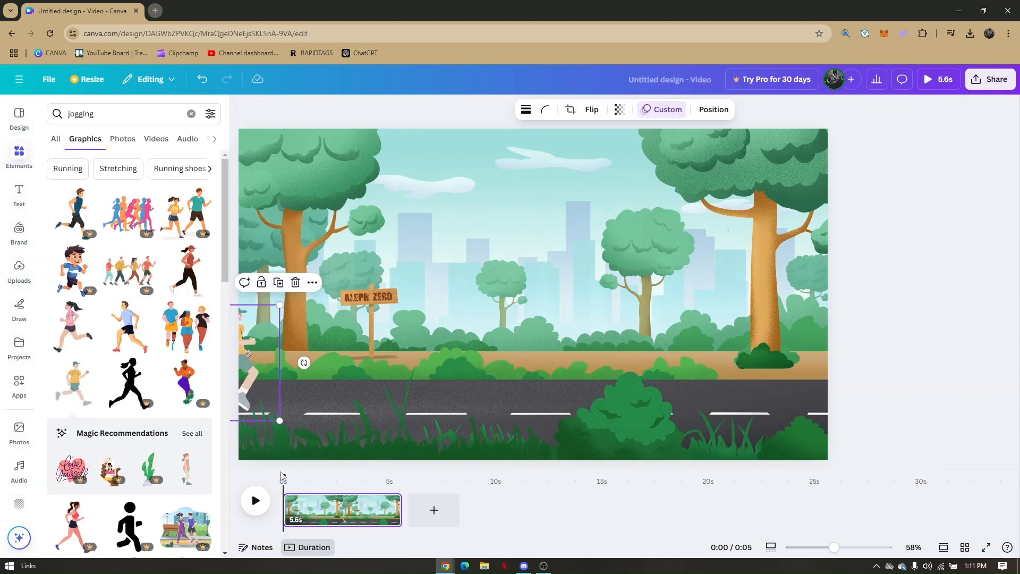
click(257, 502)
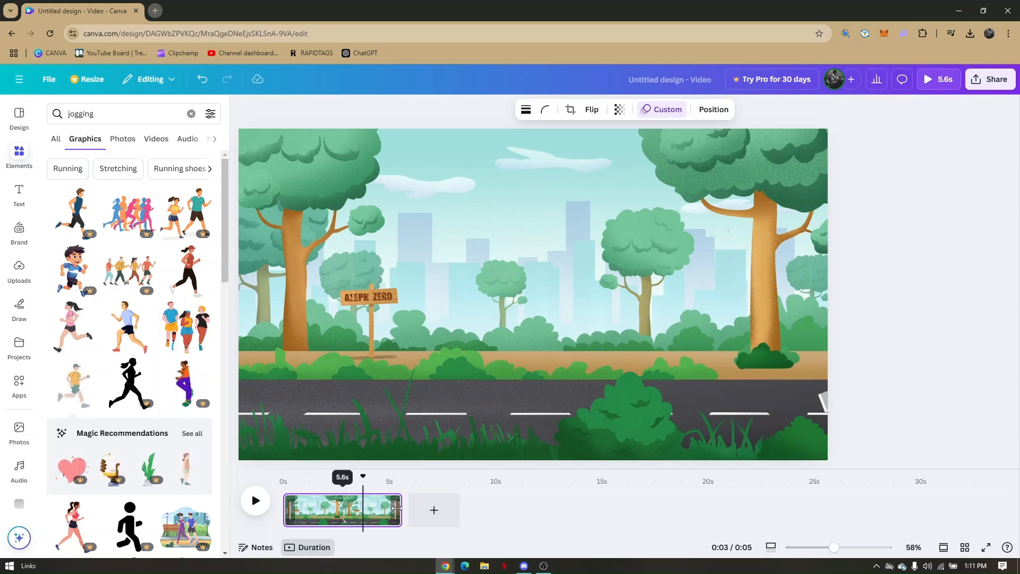
click(256, 502)
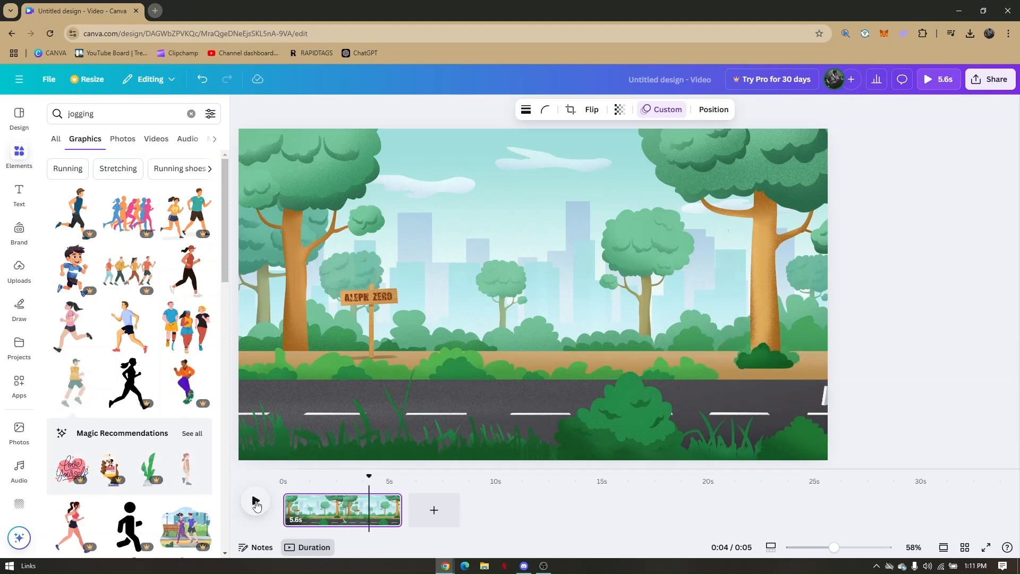
Trim the park page's duration to 4.0 seconds and replay it from near its start
click(335, 513)
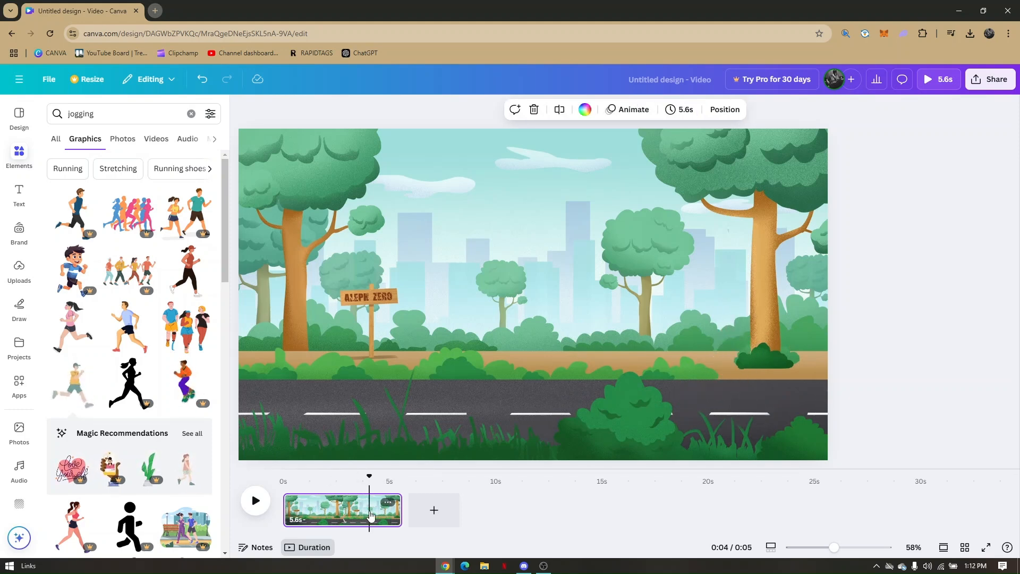
right_click(371, 515)
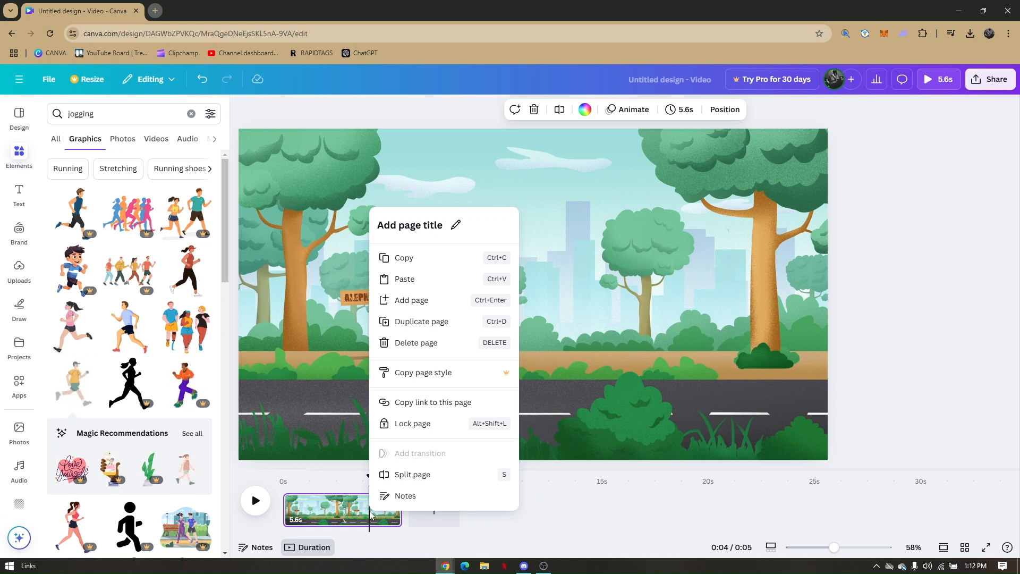
click(370, 515)
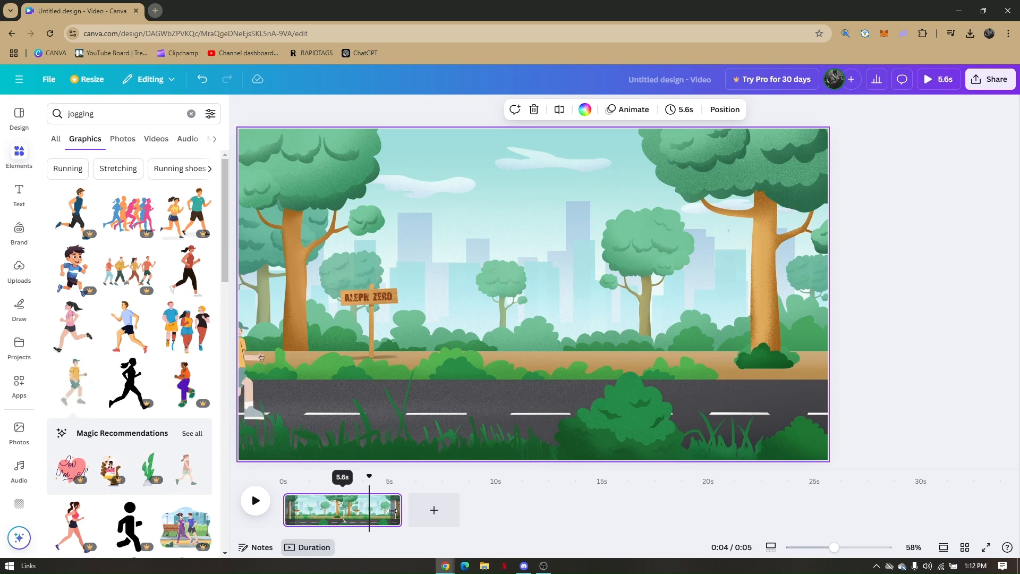
drag(392, 511, 363, 511)
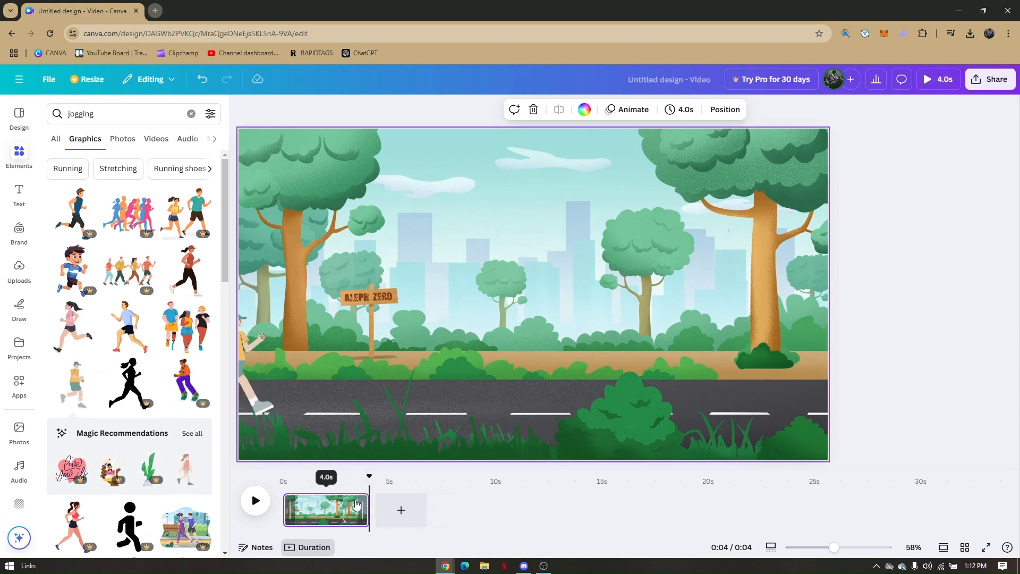
click(295, 479)
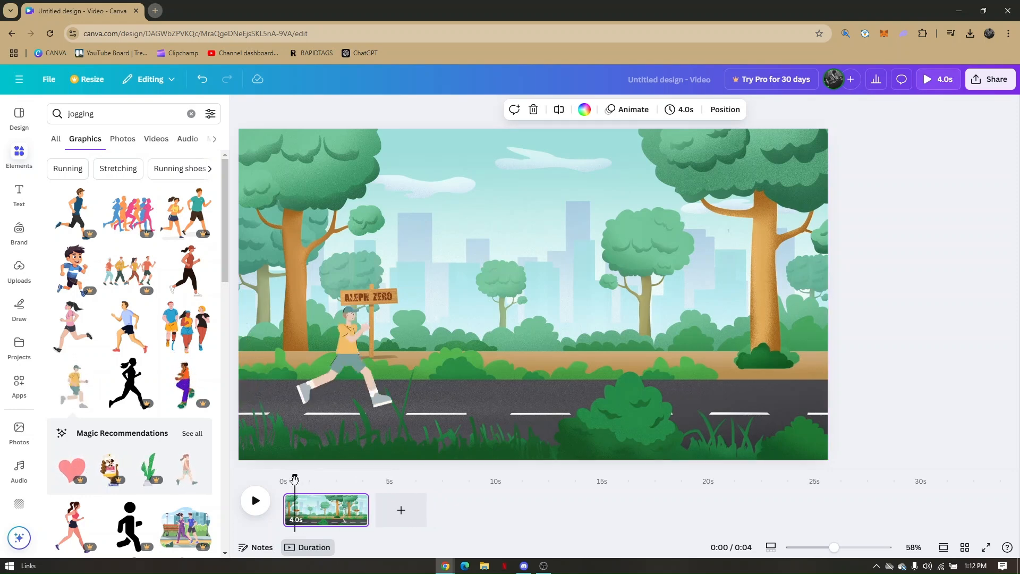
key(space)
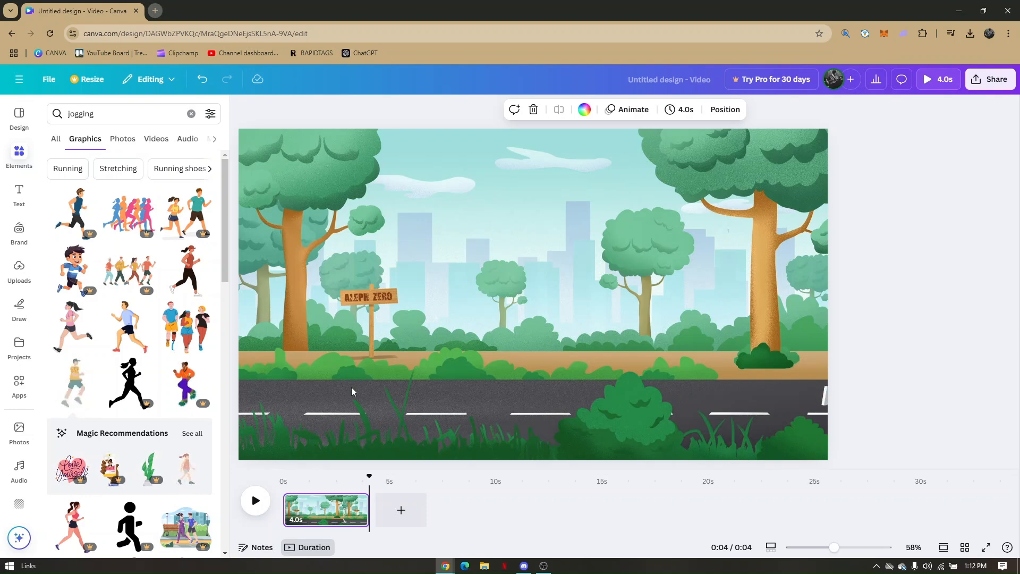
Add a blank page after the park scene and search the graphics for "city"
click(400, 511)
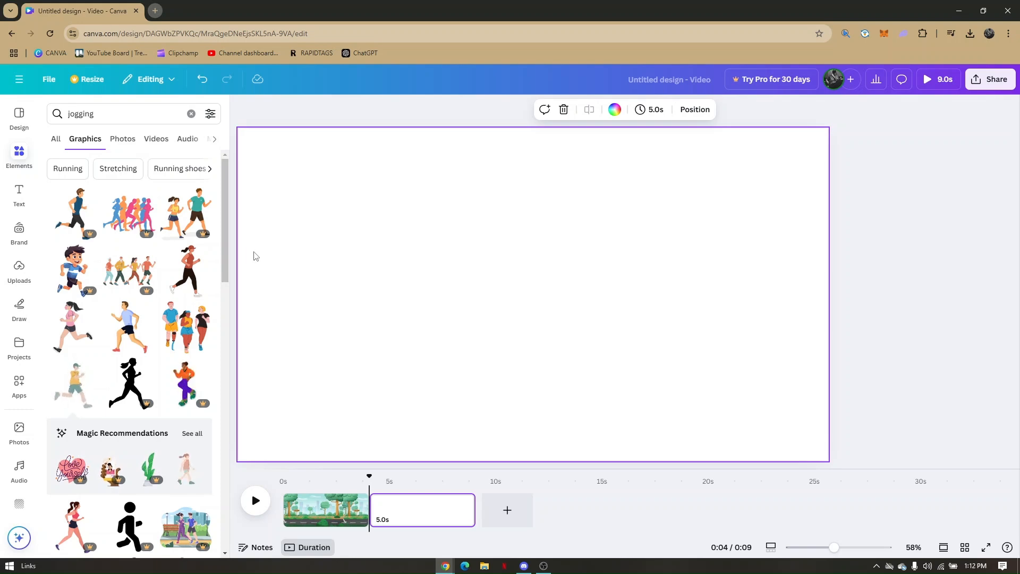
drag(222, 238, 224, 203)
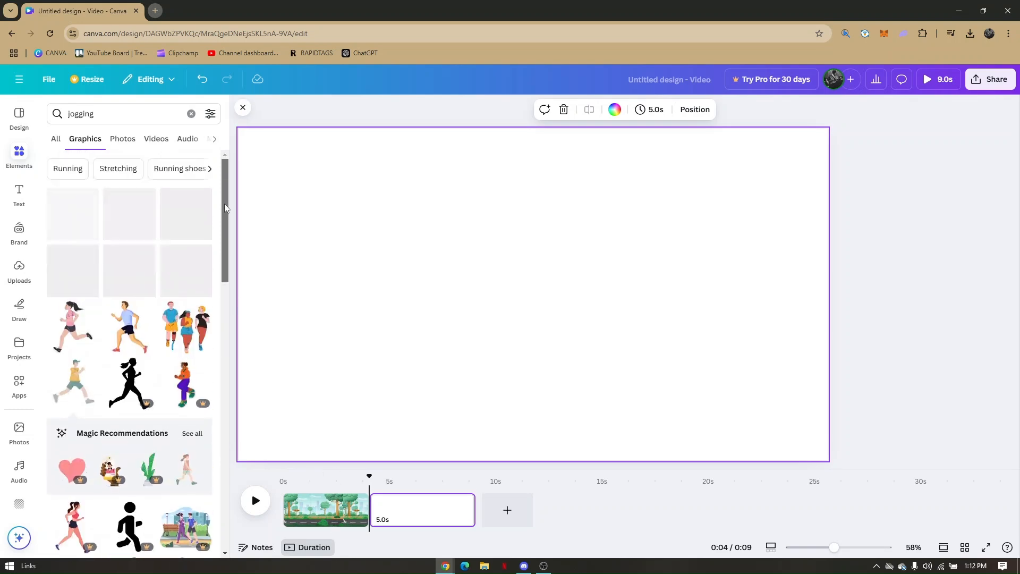
double_click(106, 114)
text(city)
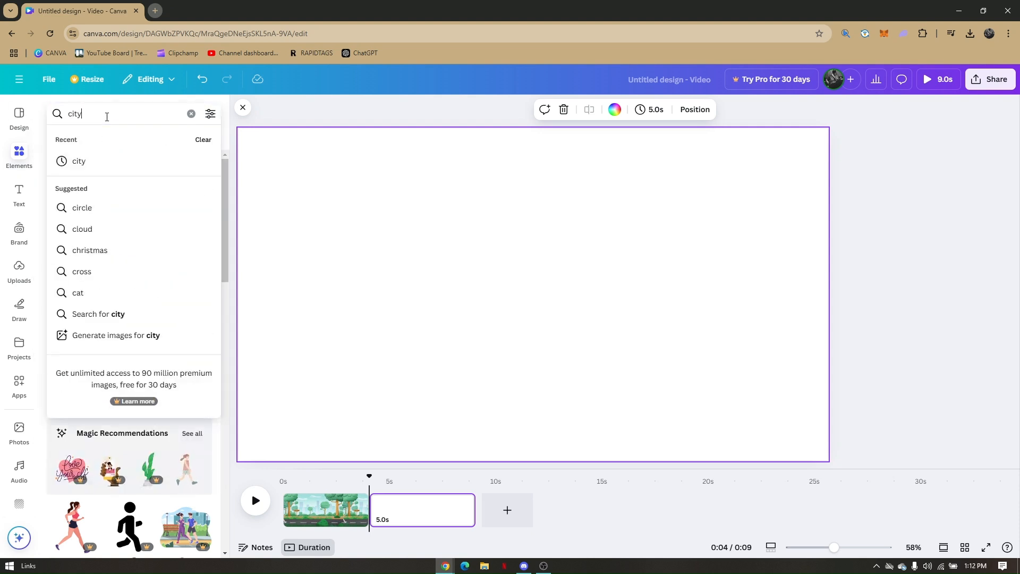
key(Return)
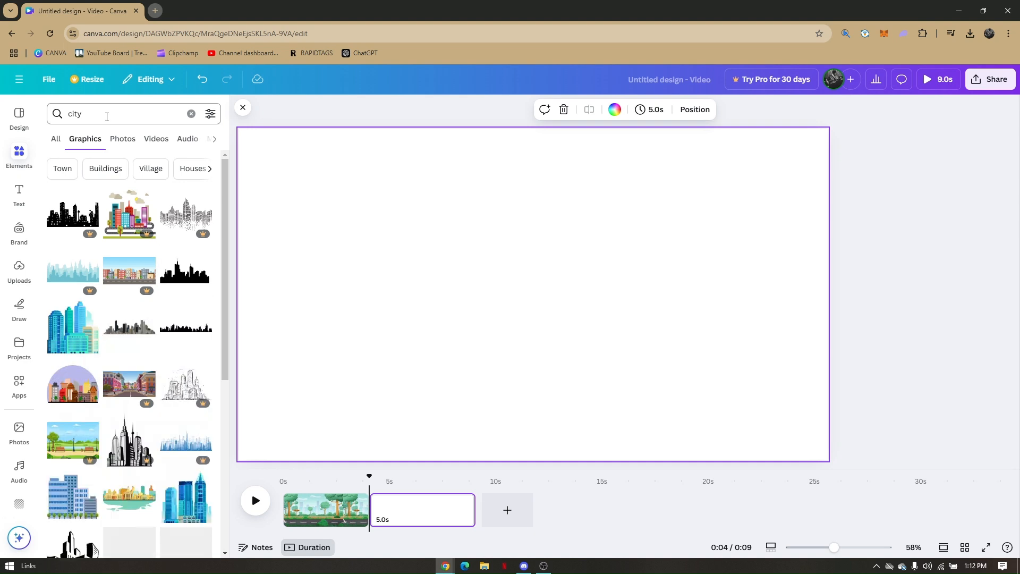
Switch to the related "Town" results and insert the street graphic with pink houses and blue roofs
click(62, 168)
scroll(115, 257, down, 3)
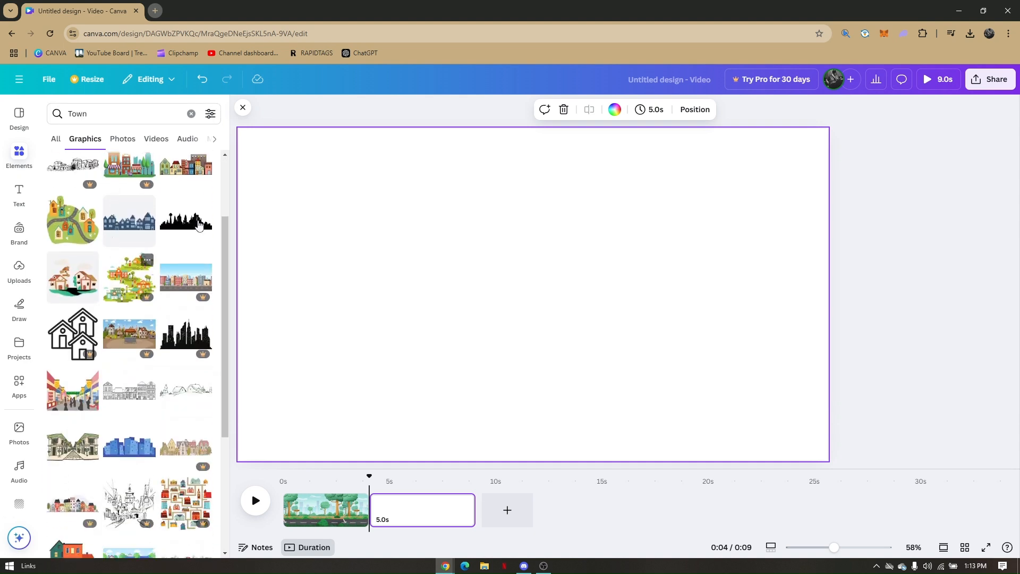
scroll(141, 293, down, 4)
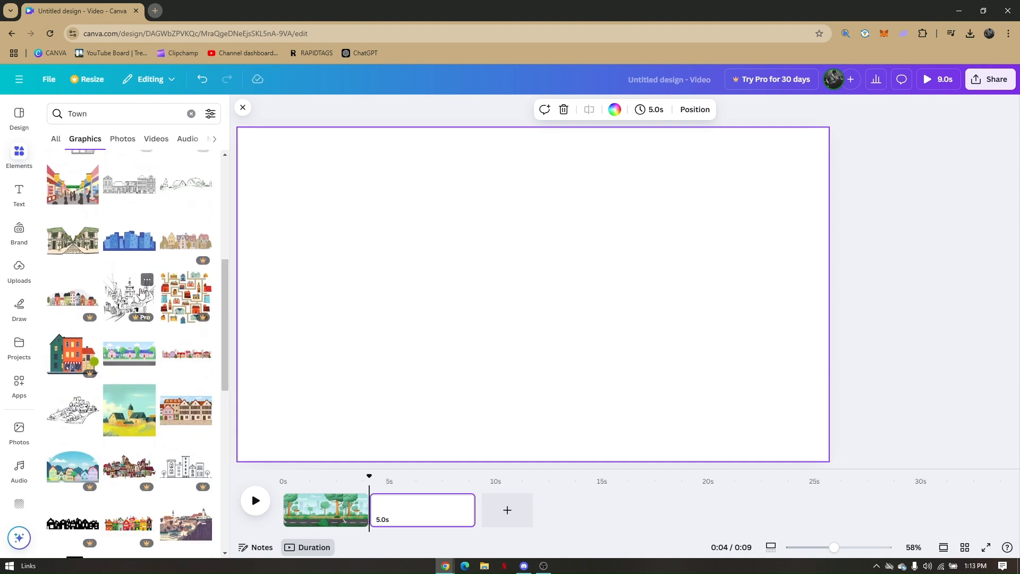
click(134, 355)
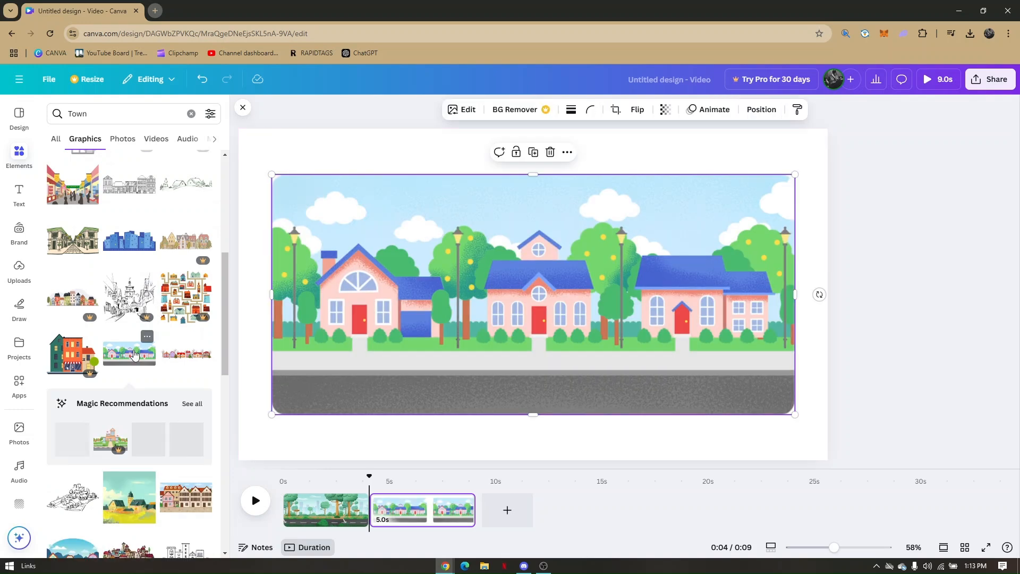
Set the pink houses street image as the second page's background
drag(398, 327, 395, 326)
mouse_move(267, 172)
mouse_down()
mouse_move(250, 165)
mouse_move(266, 173)
mouse_up()
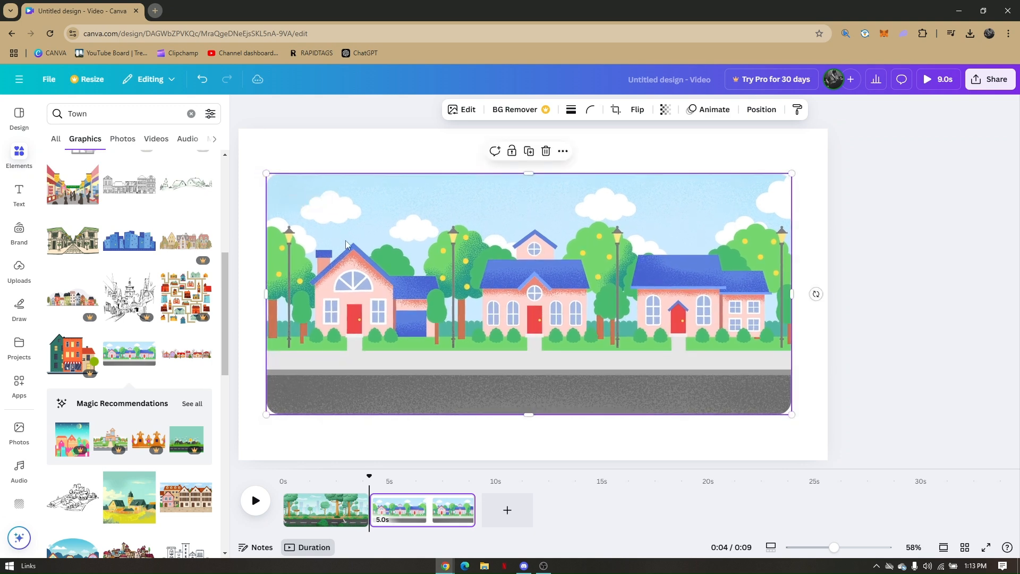
right_click(346, 244)
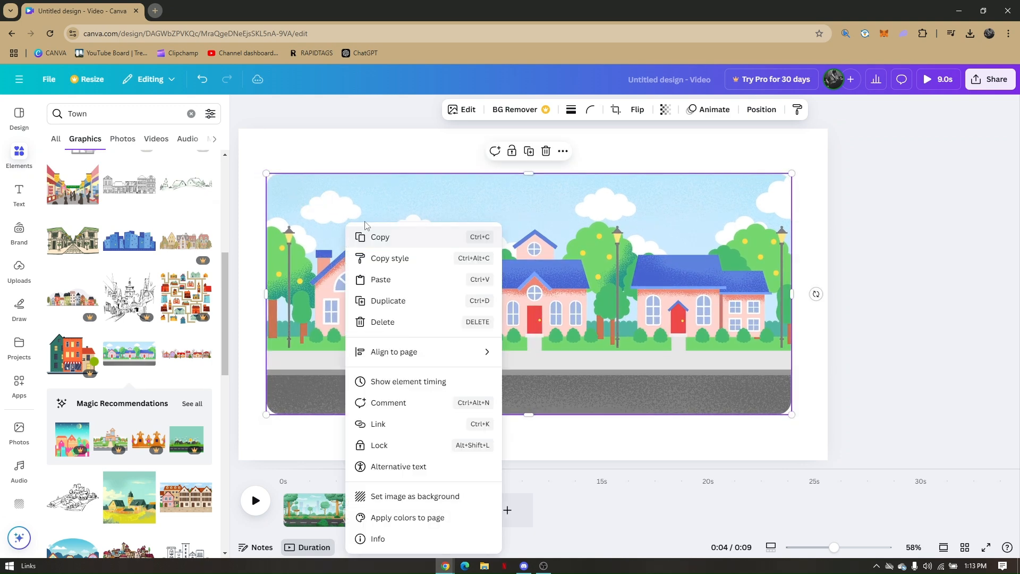
click(402, 497)
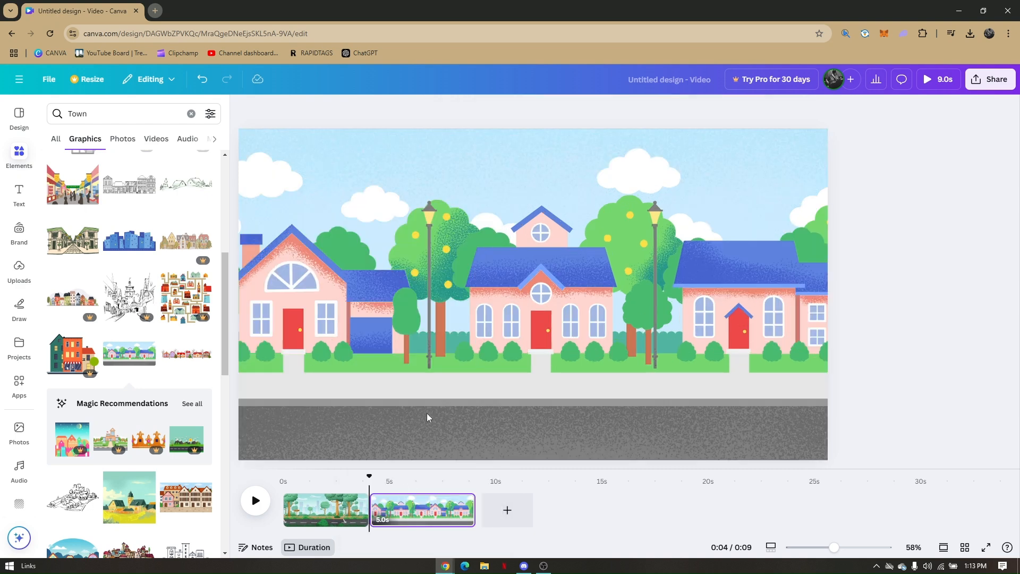
Search the graphics for "Bicycle" and insert the cyclist with the pink helmet and green shirt on the street page
double_click(111, 119)
text(cy)
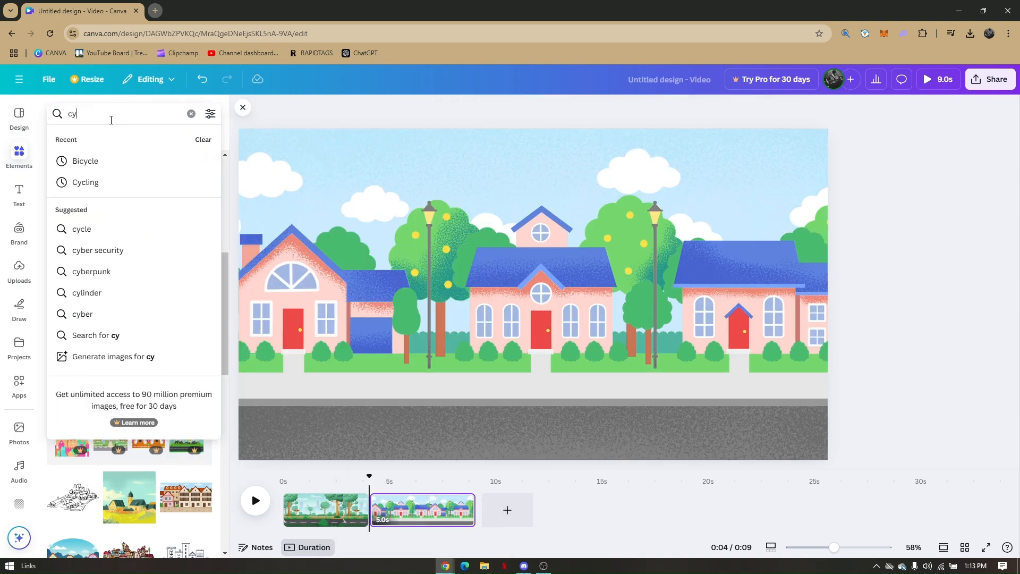
key(Down)
key(Return)
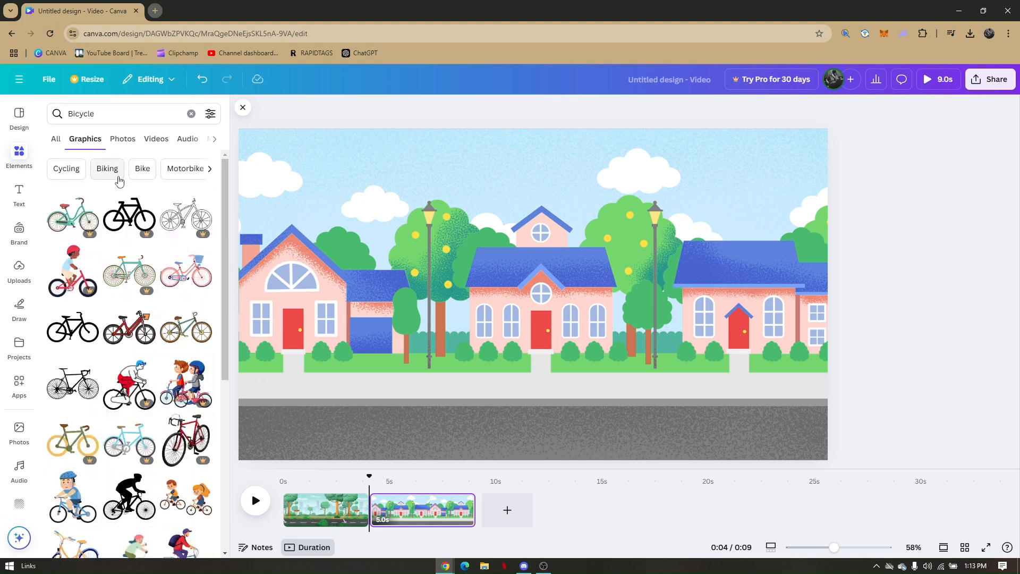
scroll(117, 186, down, 1)
scroll(108, 204, down, 2)
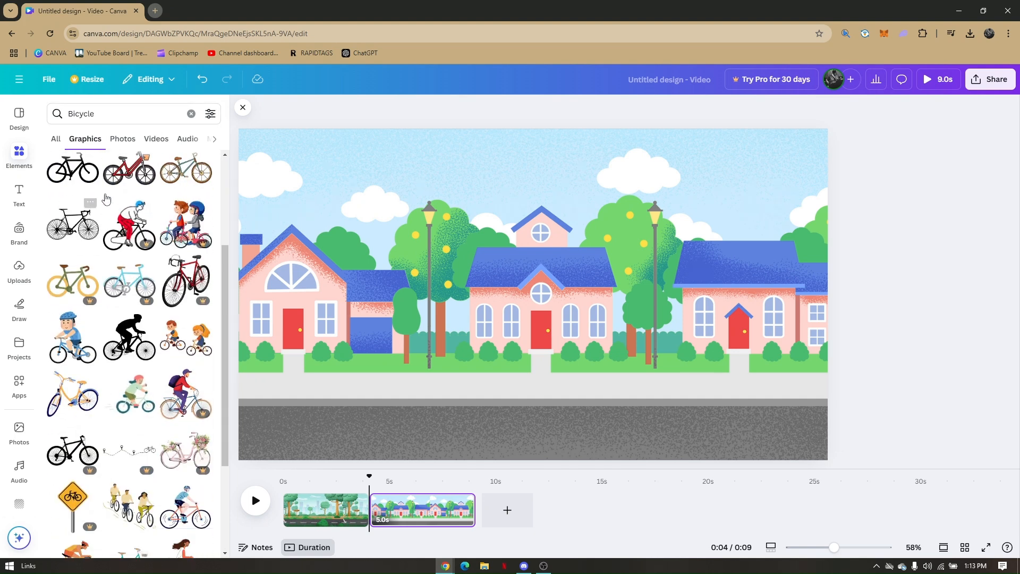
scroll(107, 201, down, 1)
click(133, 348)
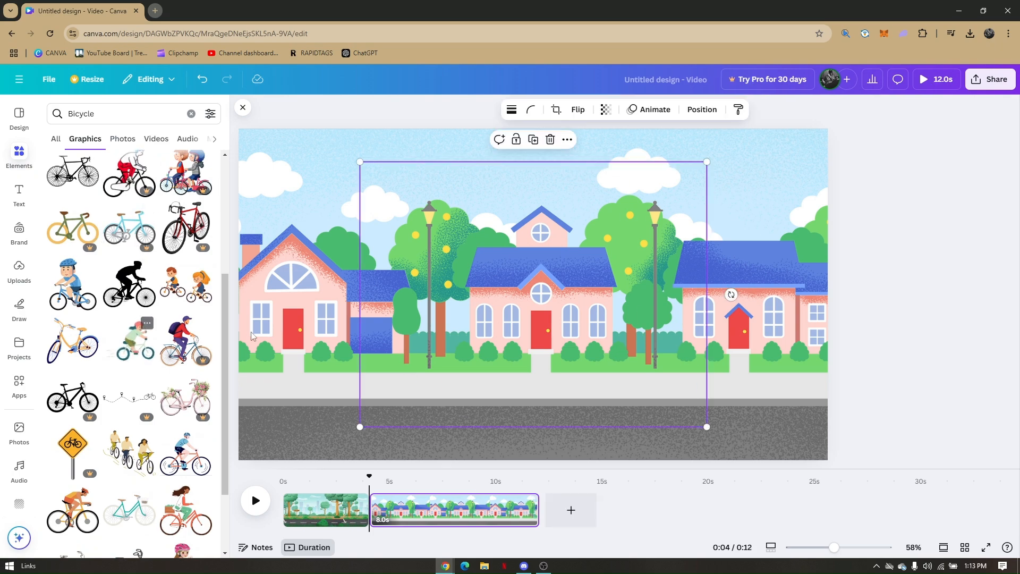
Shrink the cyclist and place it on the road mostly beyond the page's left edge, with only the front wheel showing
drag(571, 300, 411, 305)
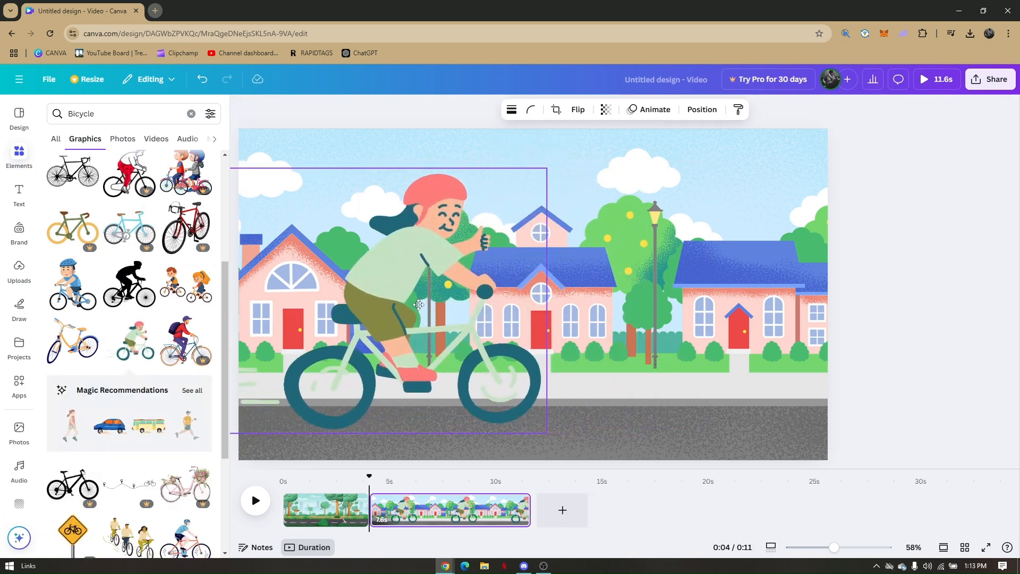
drag(524, 193, 329, 374)
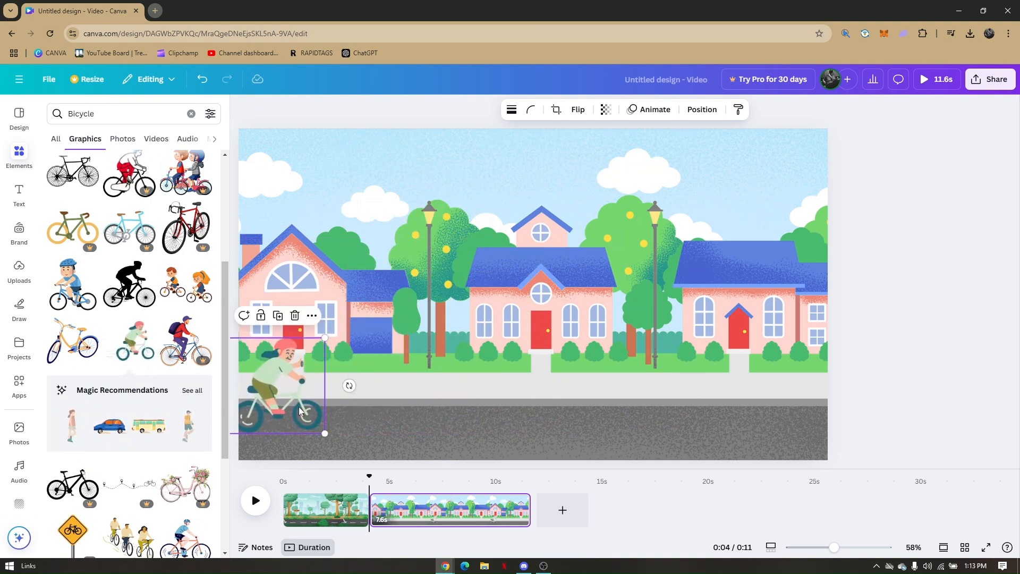
drag(312, 421, 250, 412)
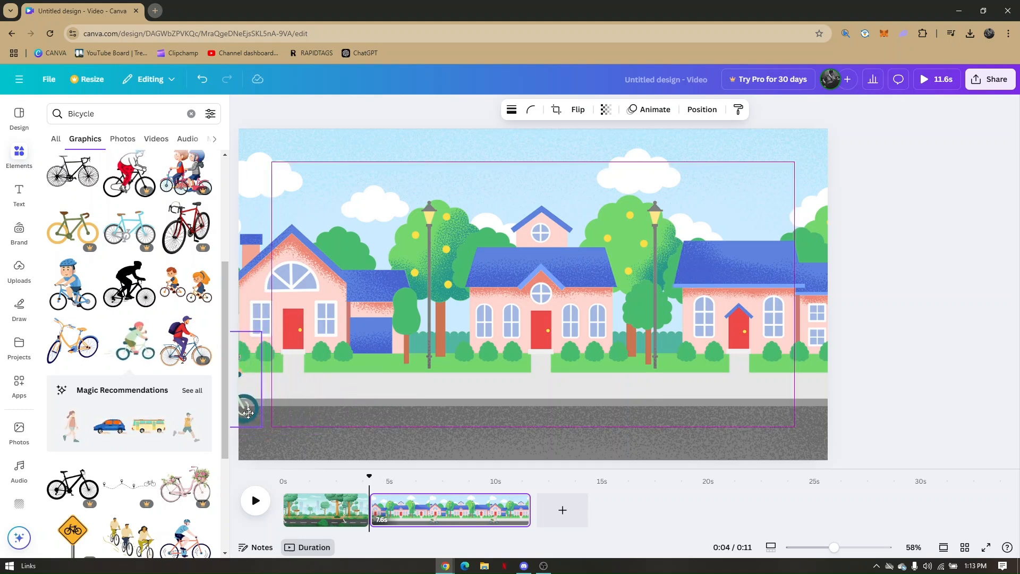
drag(249, 414, 249, 414)
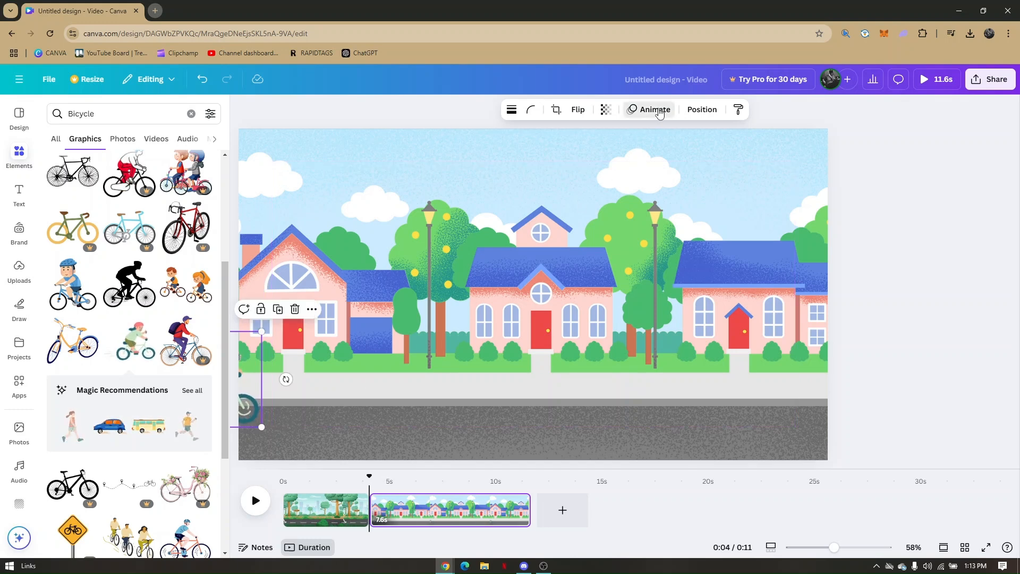
Create a custom animation moving the cyclist along the street to the page's right edge, with Steady movement and speed raised slightly above the midpoint
click(656, 110)
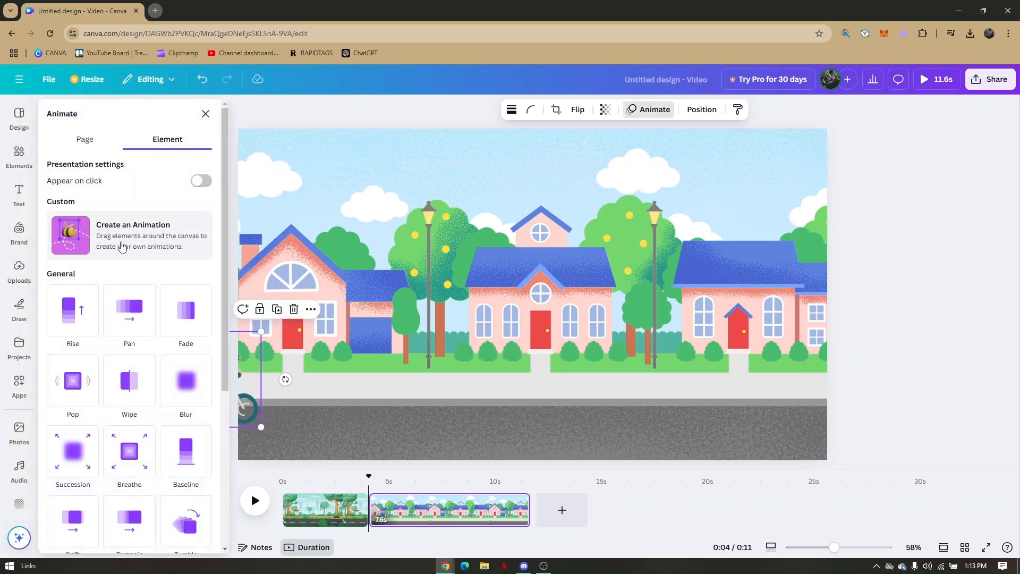
click(107, 242)
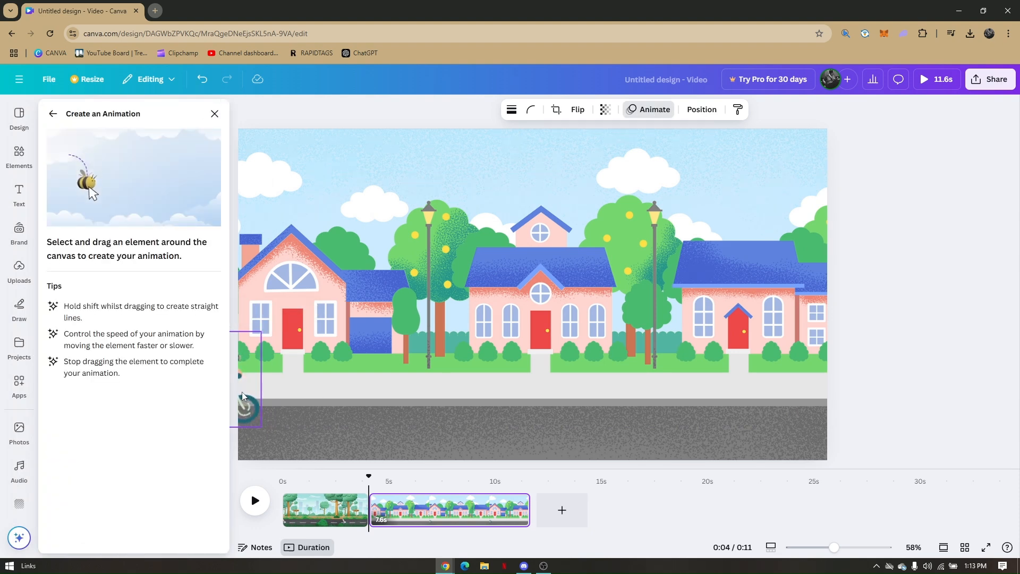
drag(242, 396, 818, 392)
click(133, 156)
click(73, 232)
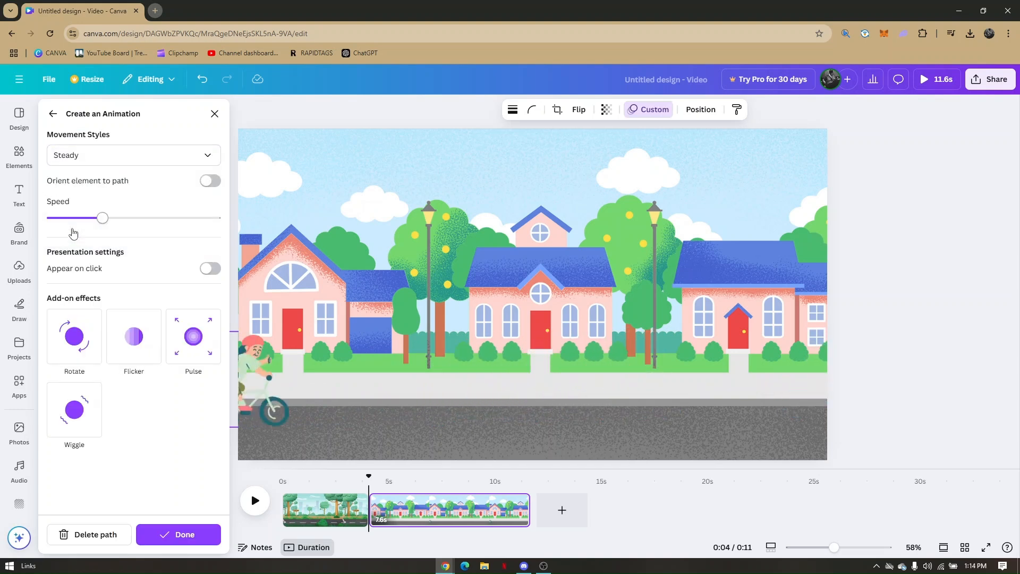
drag(102, 218, 149, 227)
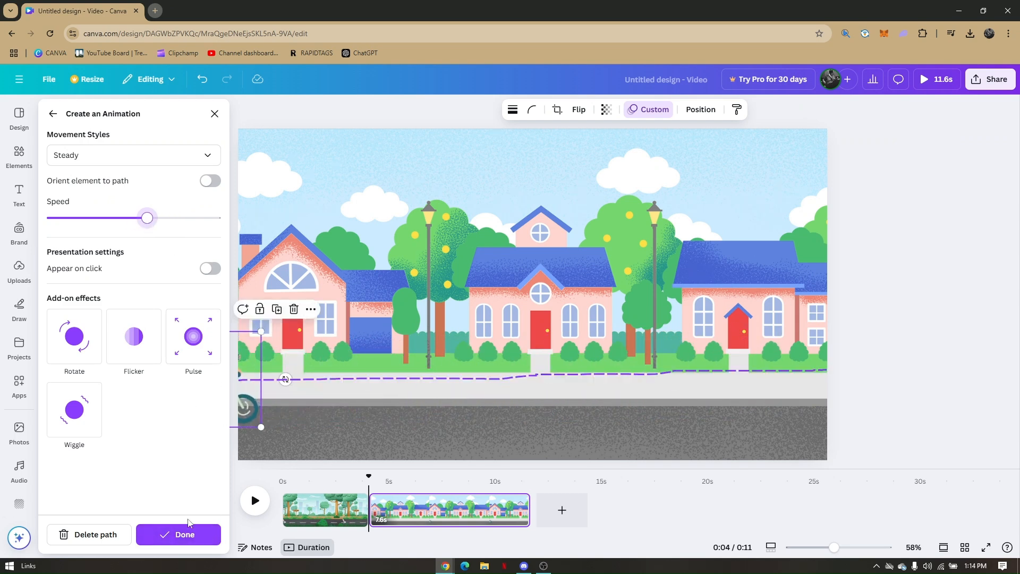
click(186, 533)
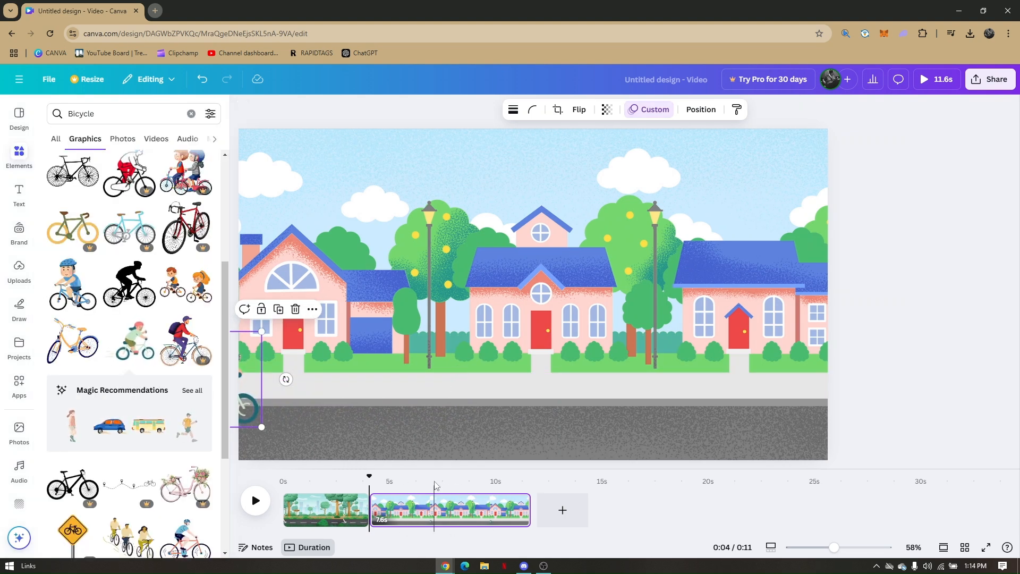
Preview the cyclist's ride and trim the street page's duration to 3.7 seconds
click(254, 501)
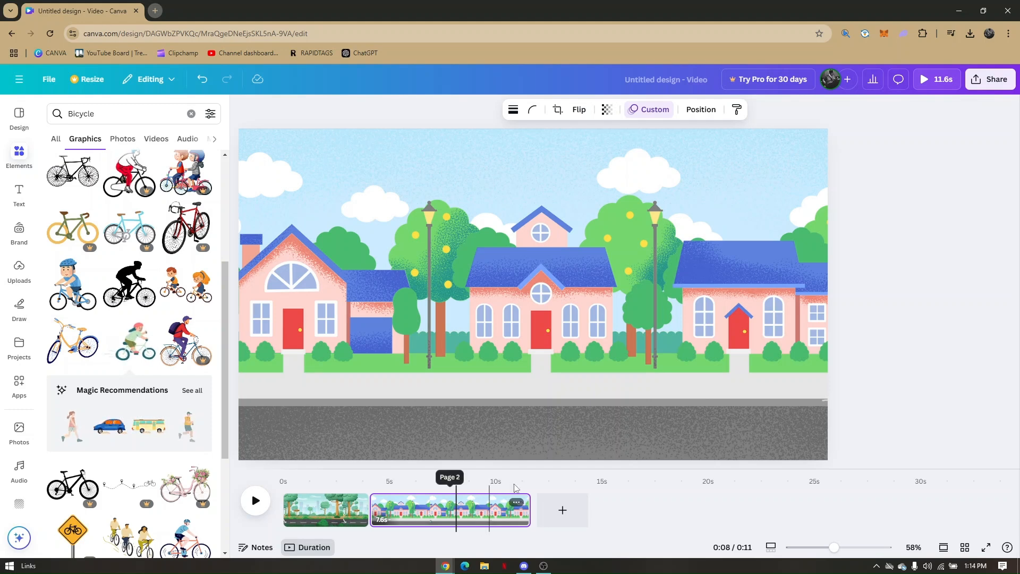
drag(521, 510, 457, 513)
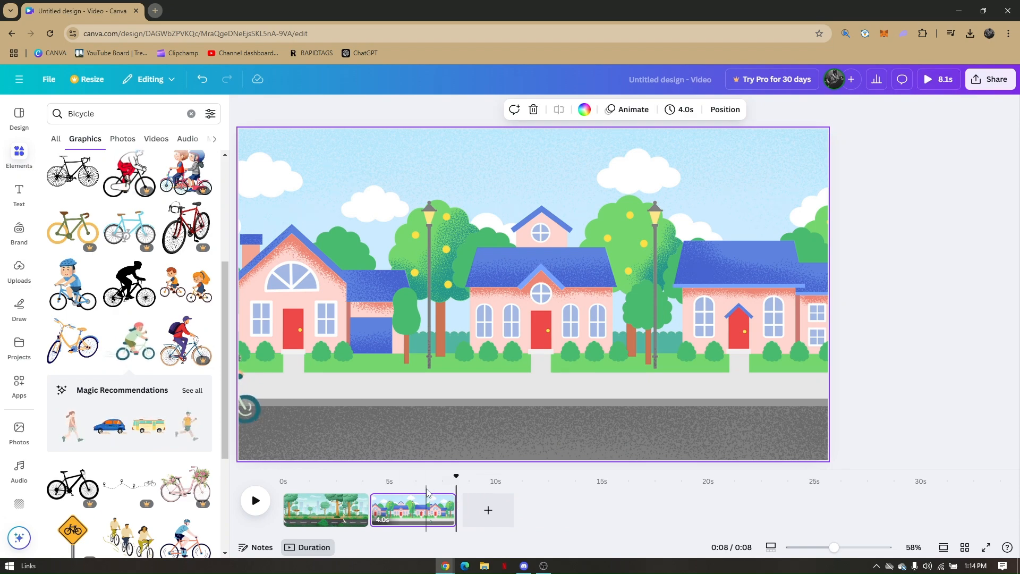
click(402, 485)
key(space)
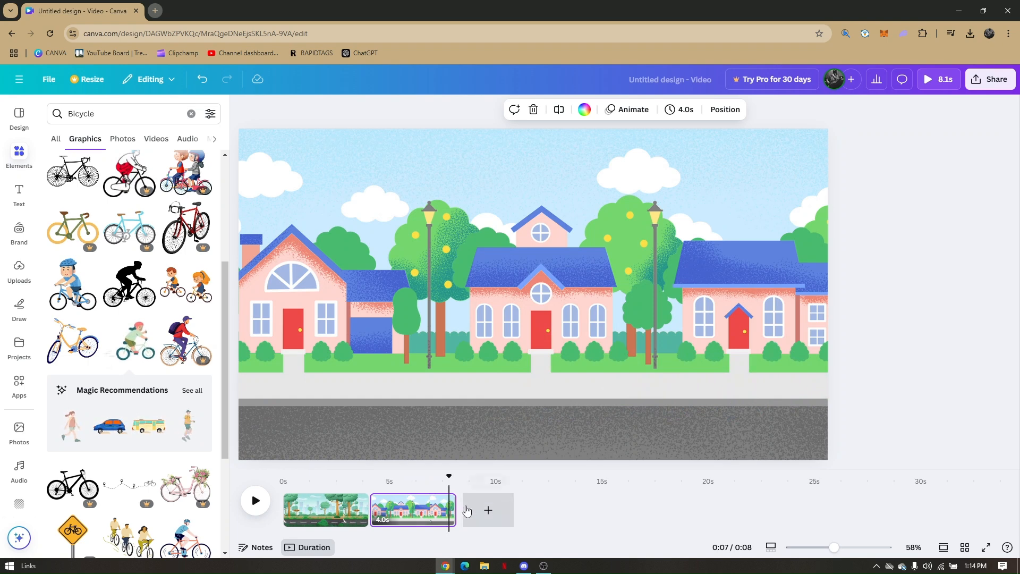
drag(454, 496, 437, 491)
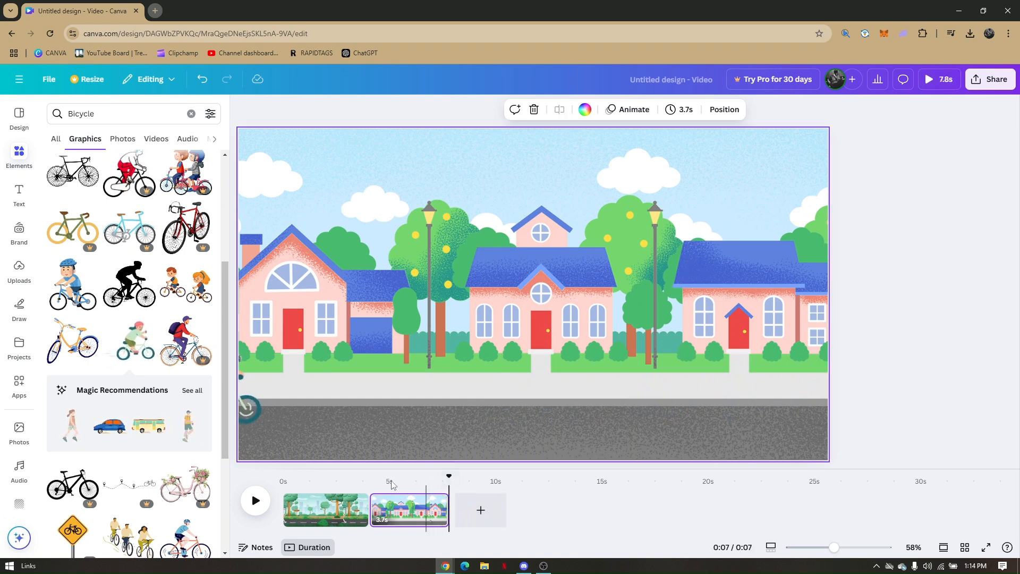
Play the video from the start of the park scene and pause the playback
click(256, 500)
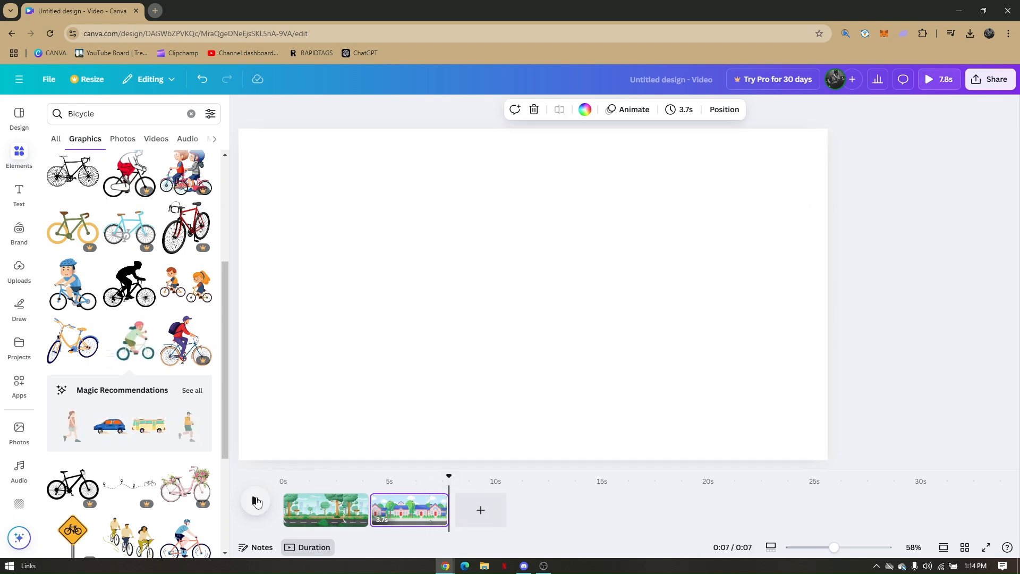
click(371, 483)
click(253, 500)
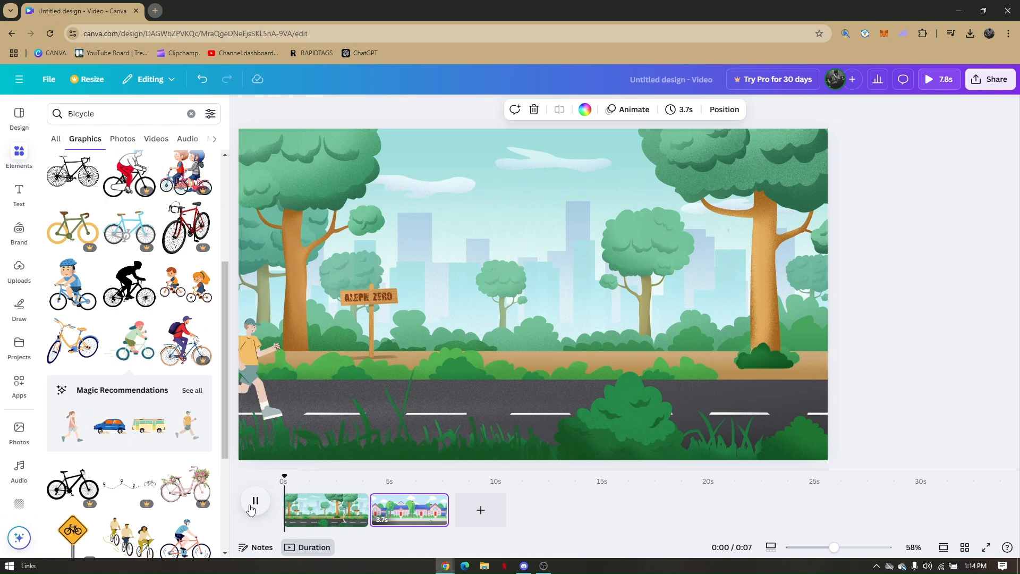
click(250, 509)
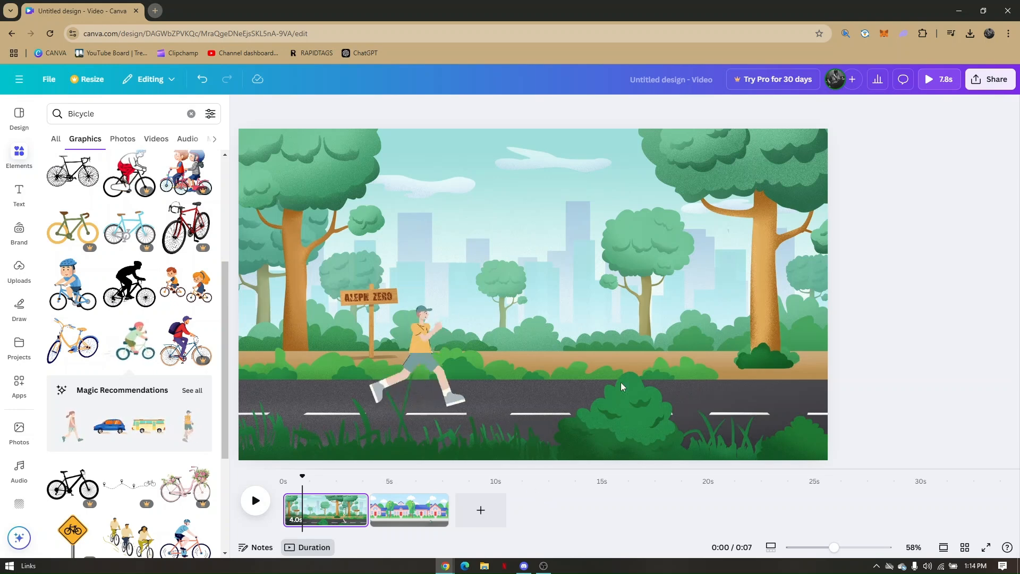
Add a blank third page after the street scene and search the graphics for "swimming pool" to find a backdrop
click(481, 511)
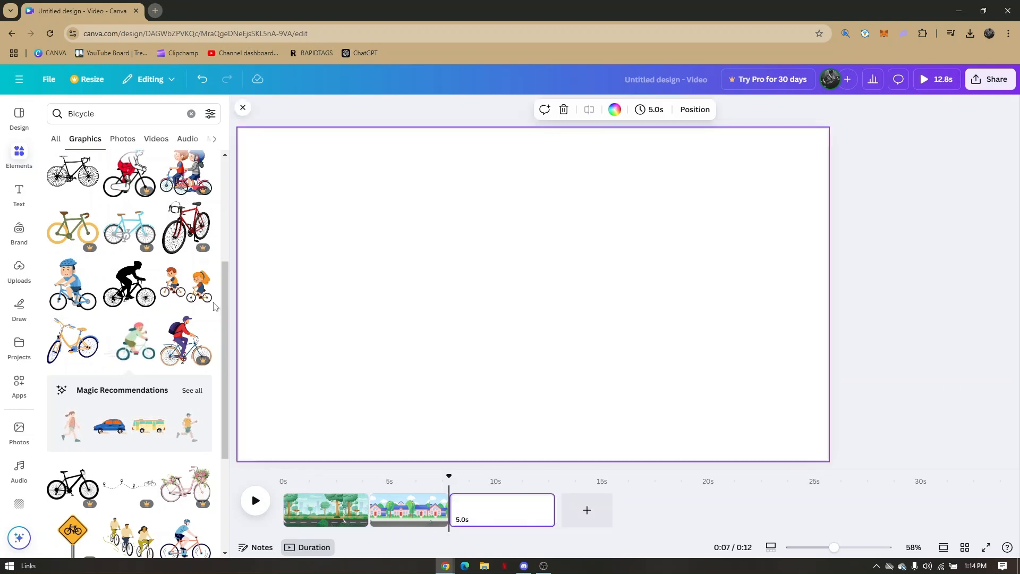
scroll(224, 310, up, 4)
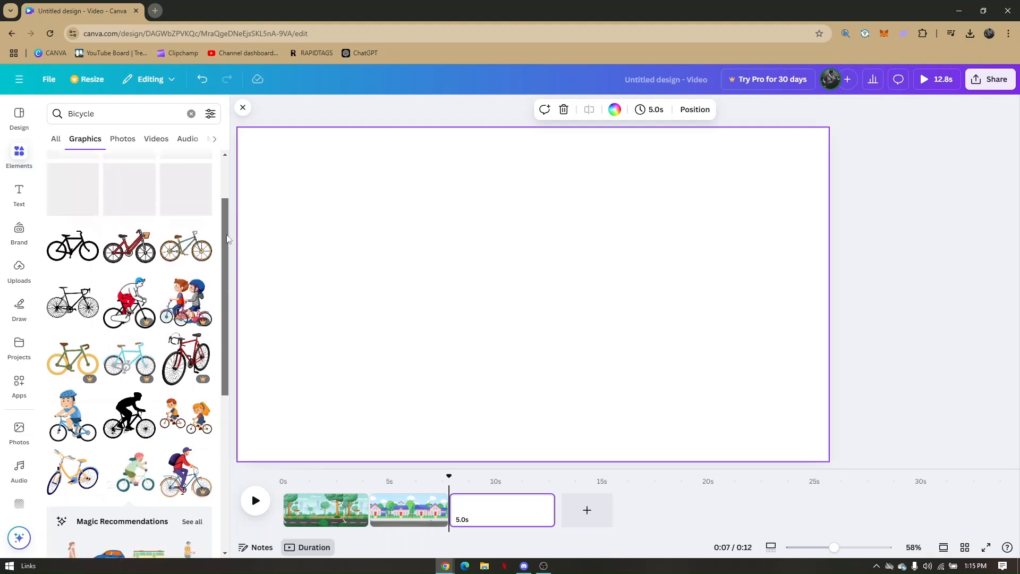
double_click(139, 113)
text(s)
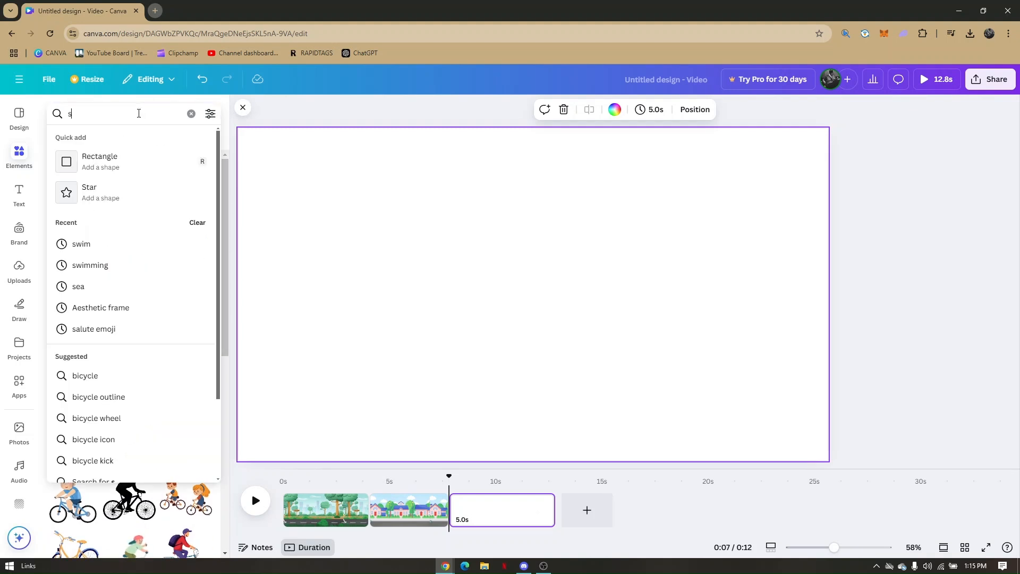
text(wimming pool)
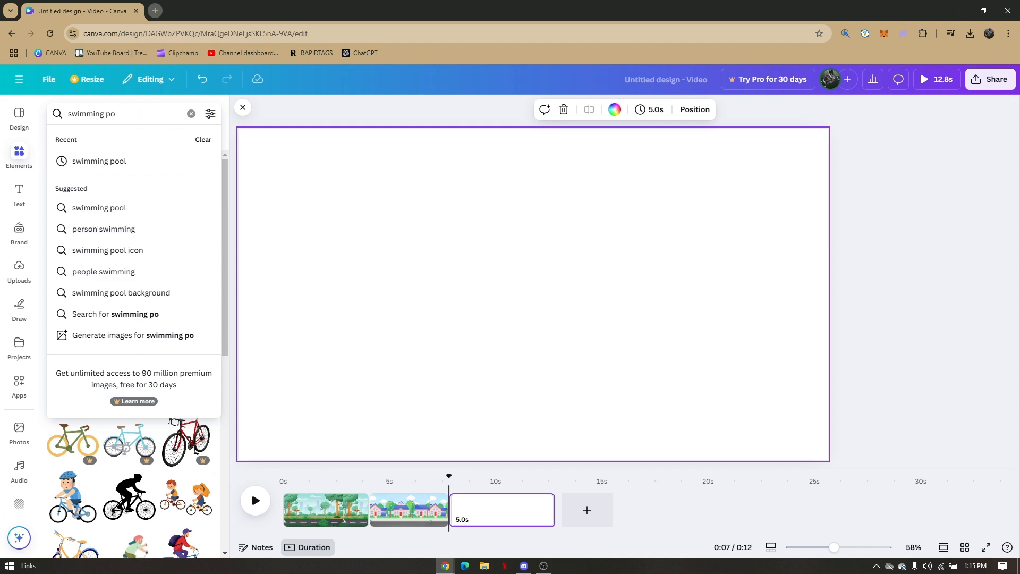
key(Return)
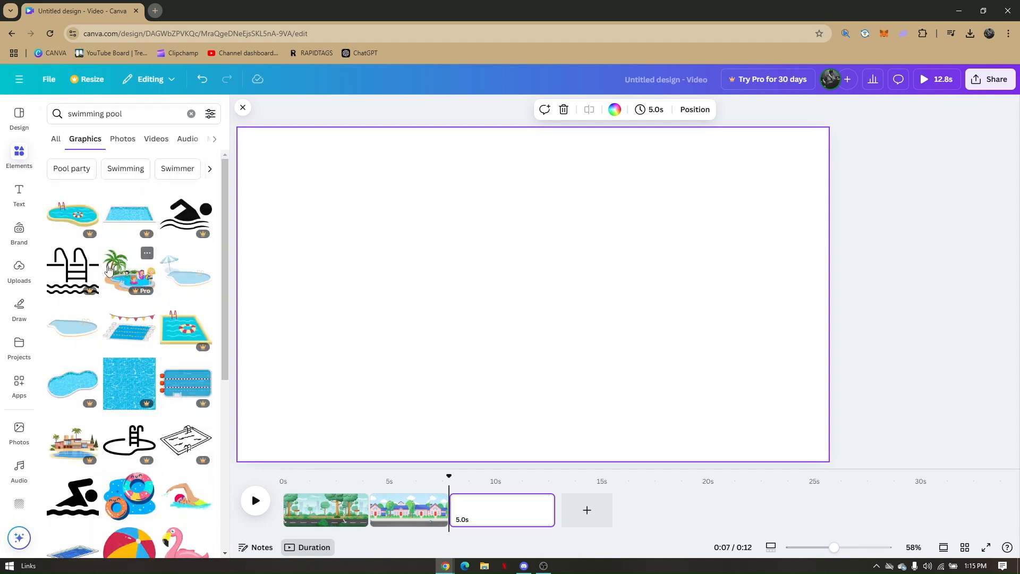
scroll(117, 271, down, 5)
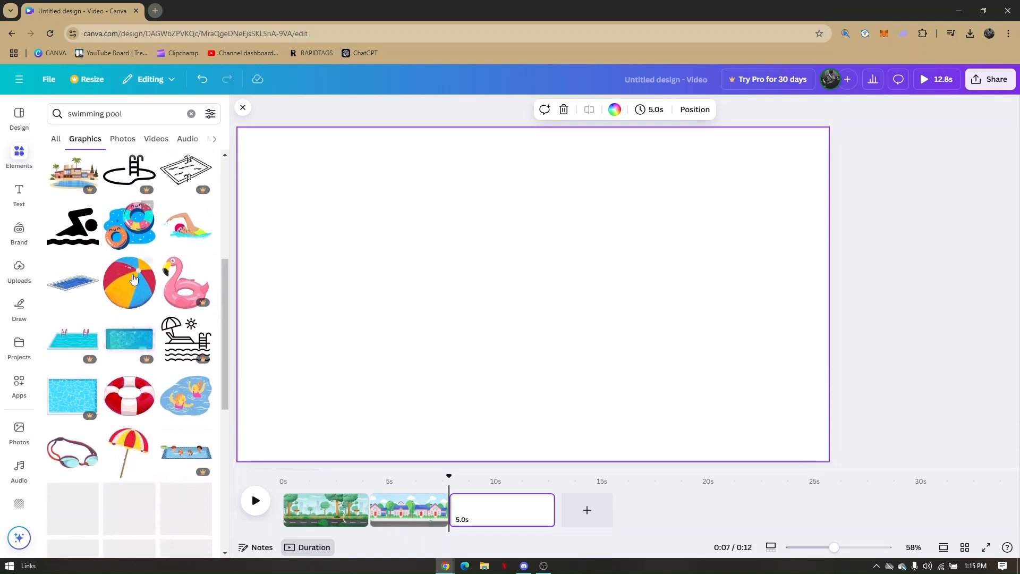
scroll(133, 278, down, 5)
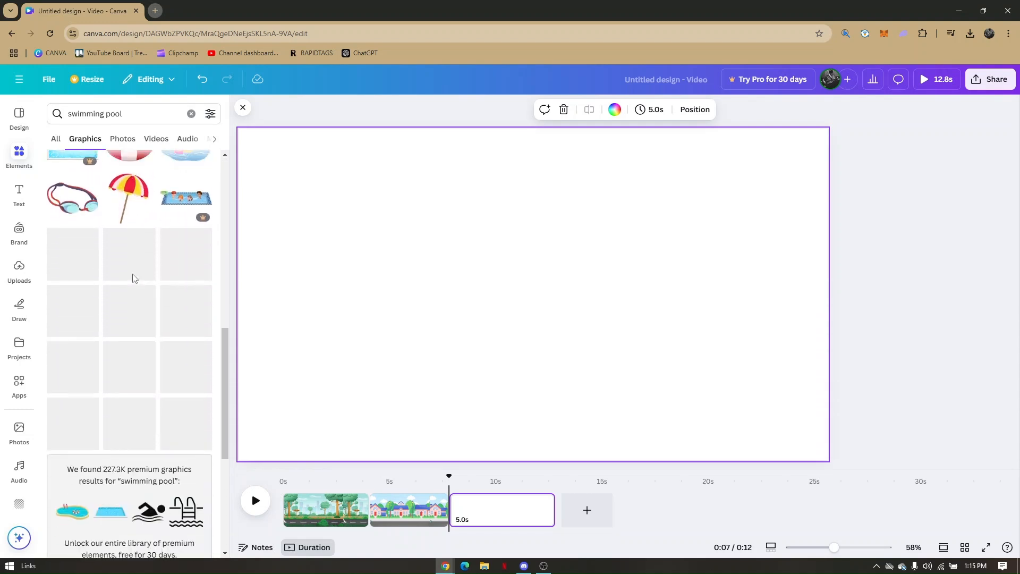
scroll(133, 278, down, 4)
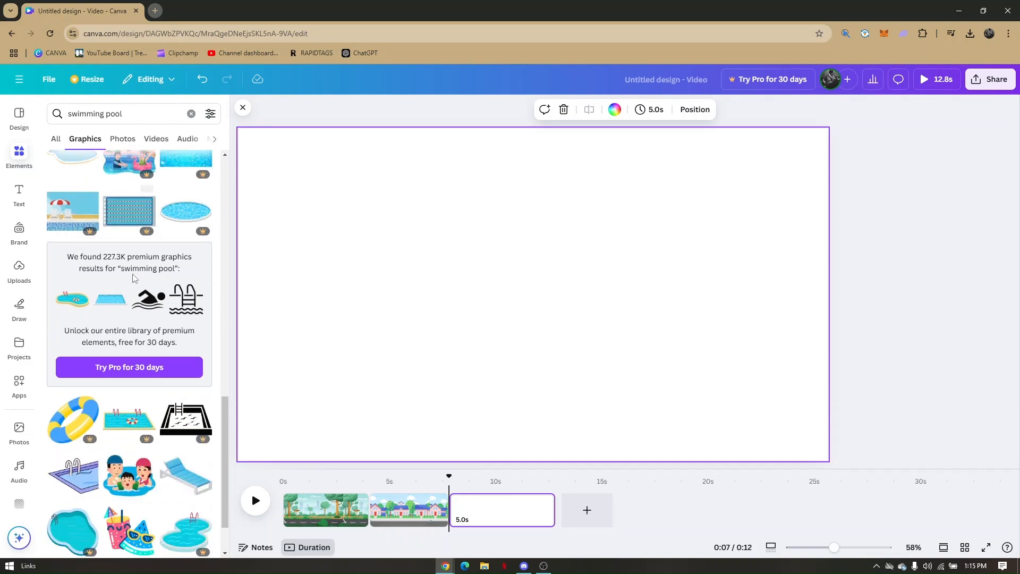
scroll(133, 278, down, 9)
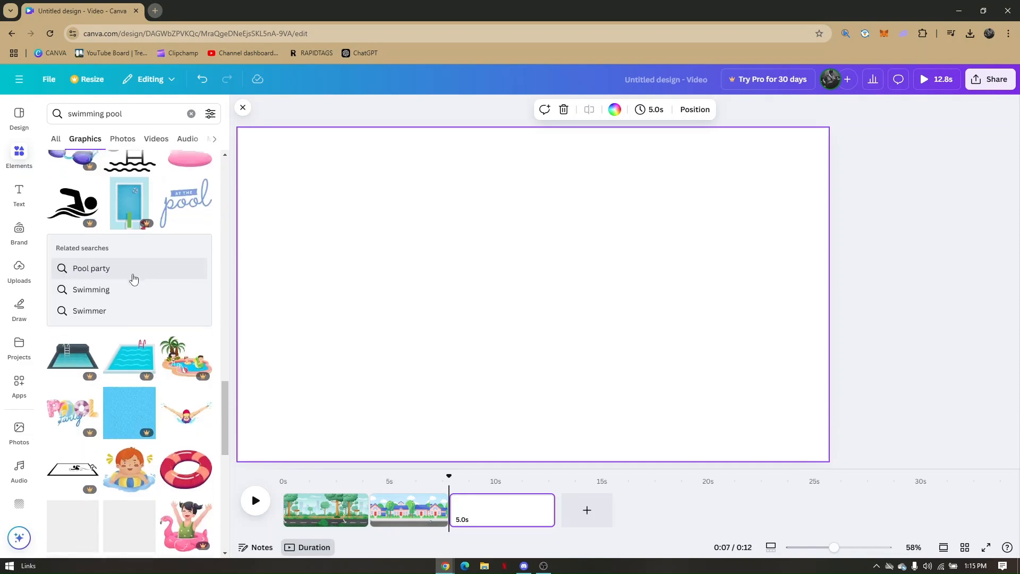
scroll(133, 279, up, 4)
Search the graphics for "beach" and add the blue wave graphic with splash drops to the blank third page
click(127, 114)
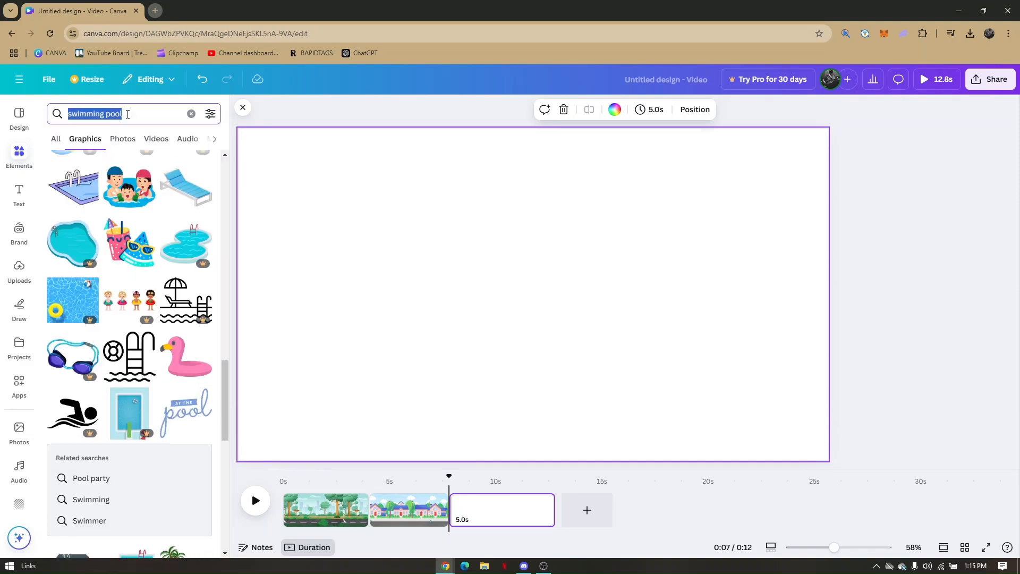
text(beach)
key(Return)
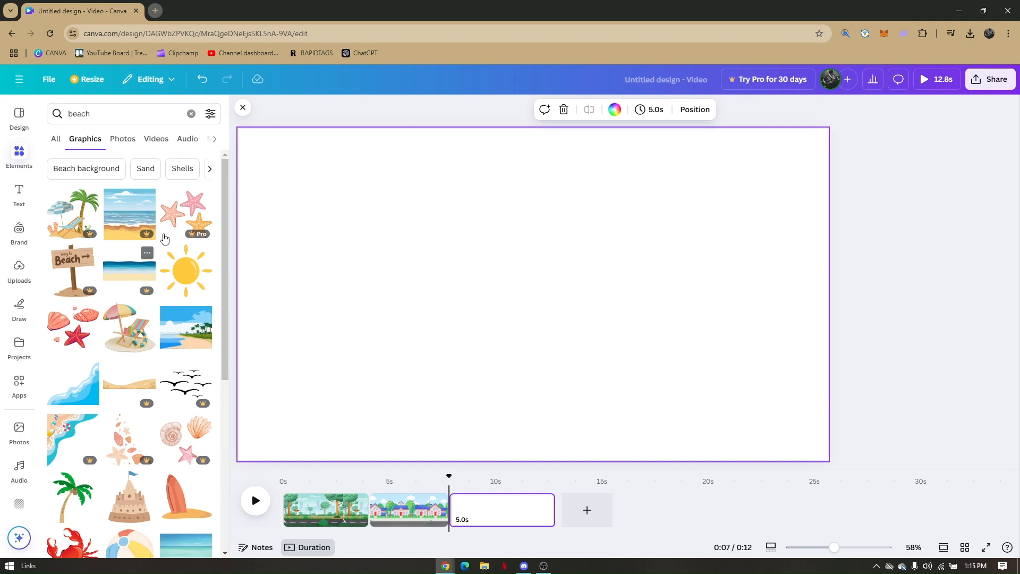
scroll(154, 239, down, 5)
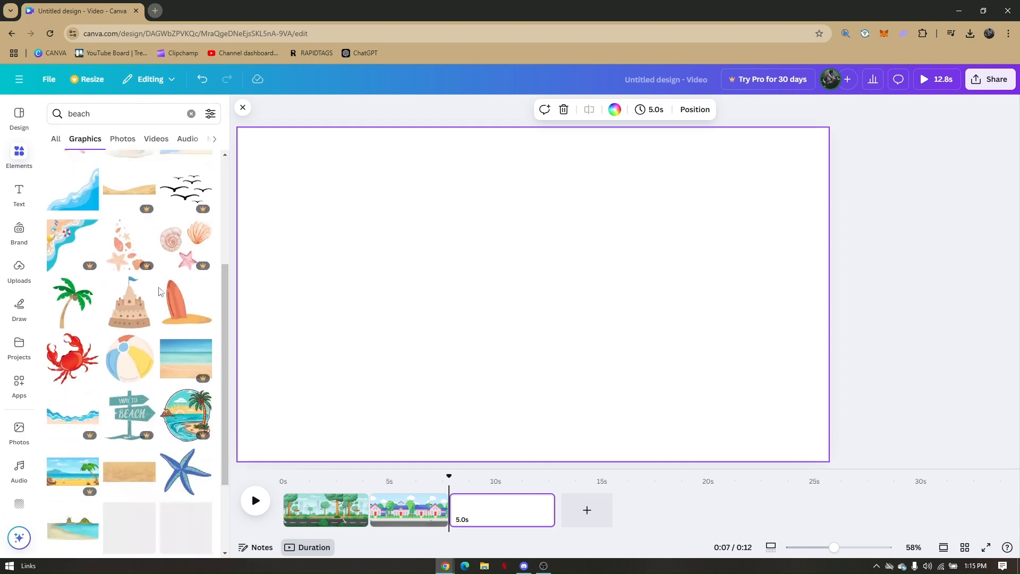
scroll(155, 291, down, 9)
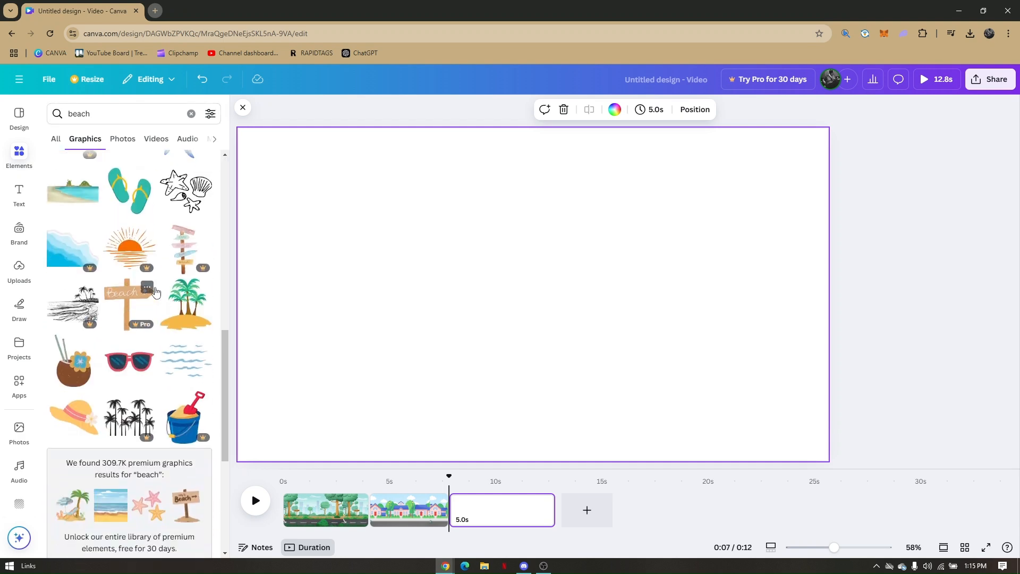
scroll(154, 293, down, 2)
scroll(153, 296, up, 4)
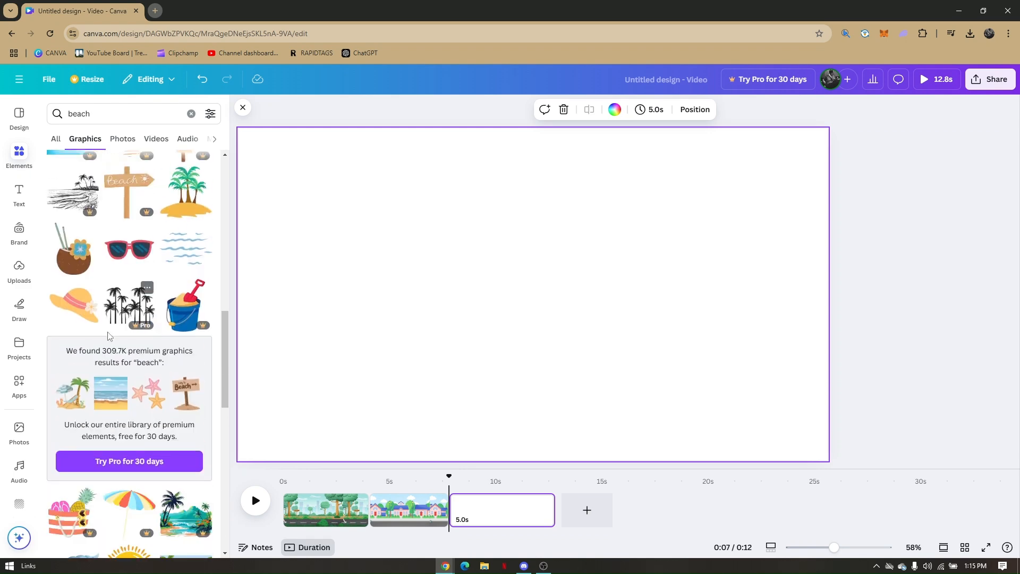
scroll(116, 335, down, 4)
scroll(115, 336, down, 2)
scroll(137, 373, down, 2)
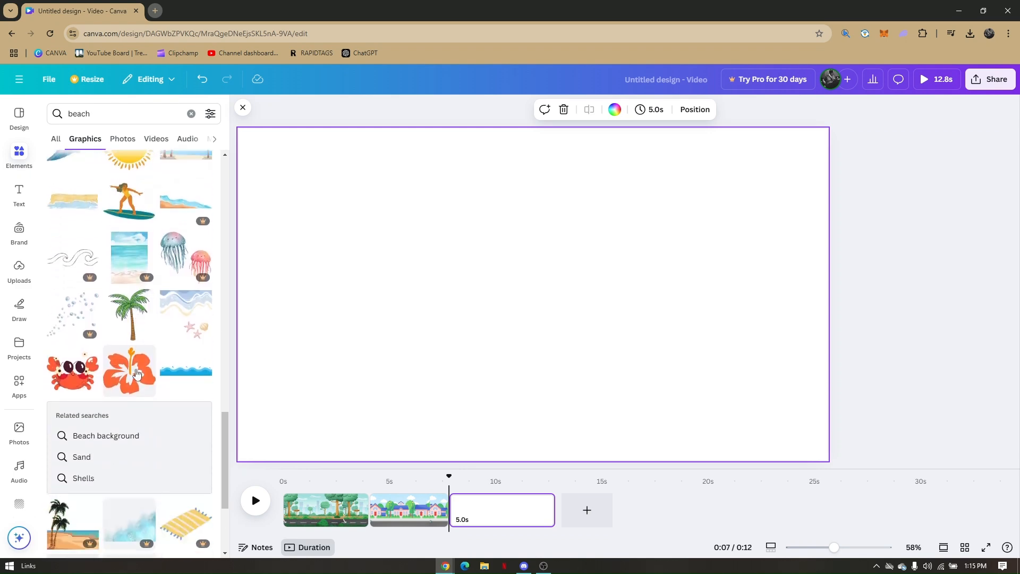
scroll(153, 321, down, 1)
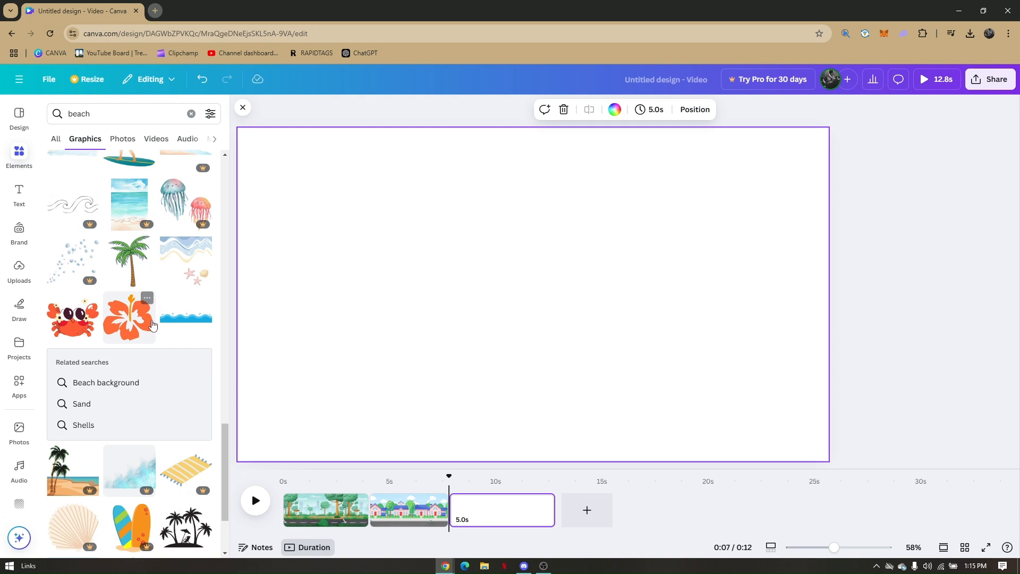
click(196, 325)
right_click(510, 300)
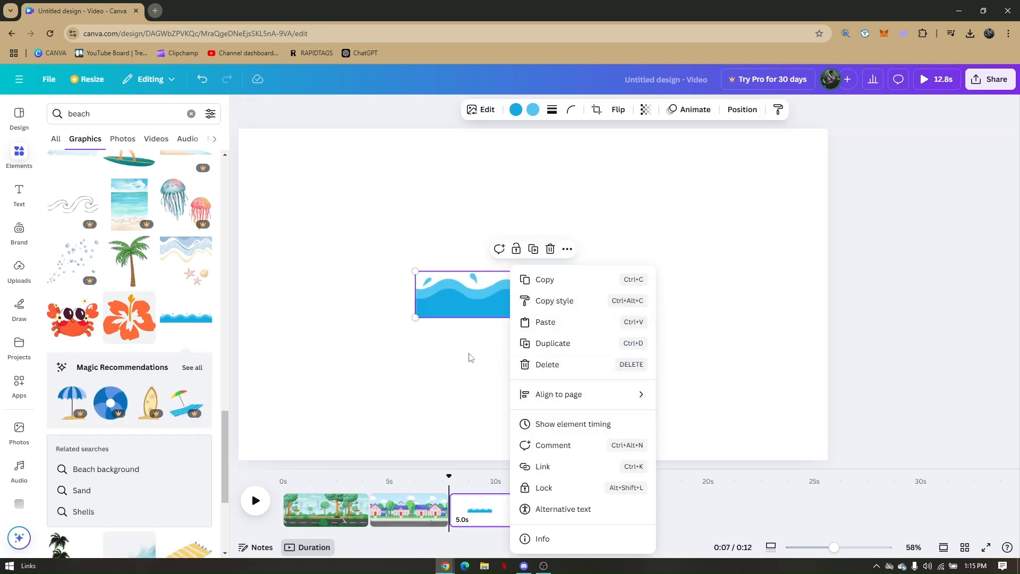
click(483, 308)
drag(483, 308, 466, 331)
right_click(470, 332)
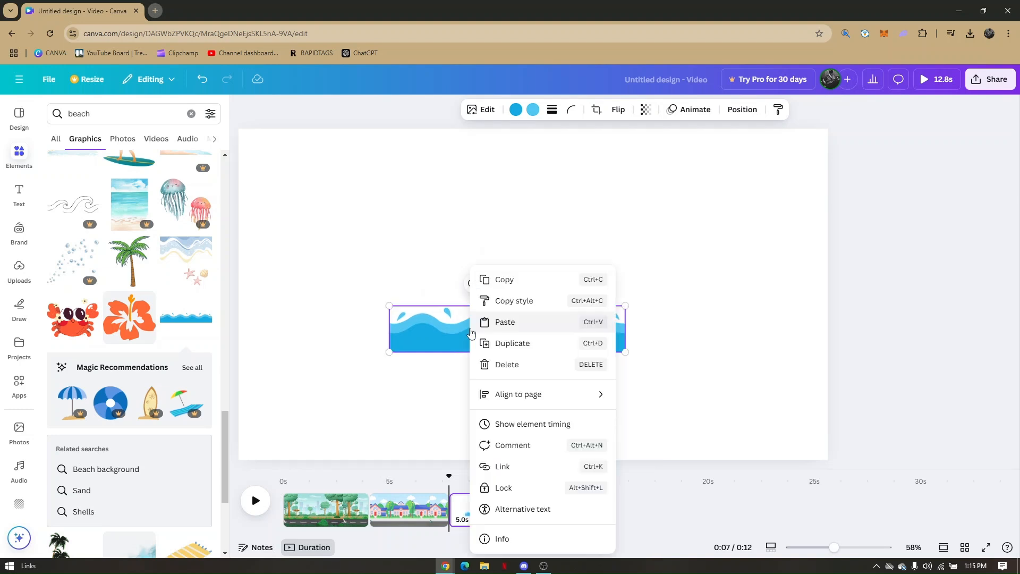
click(448, 329)
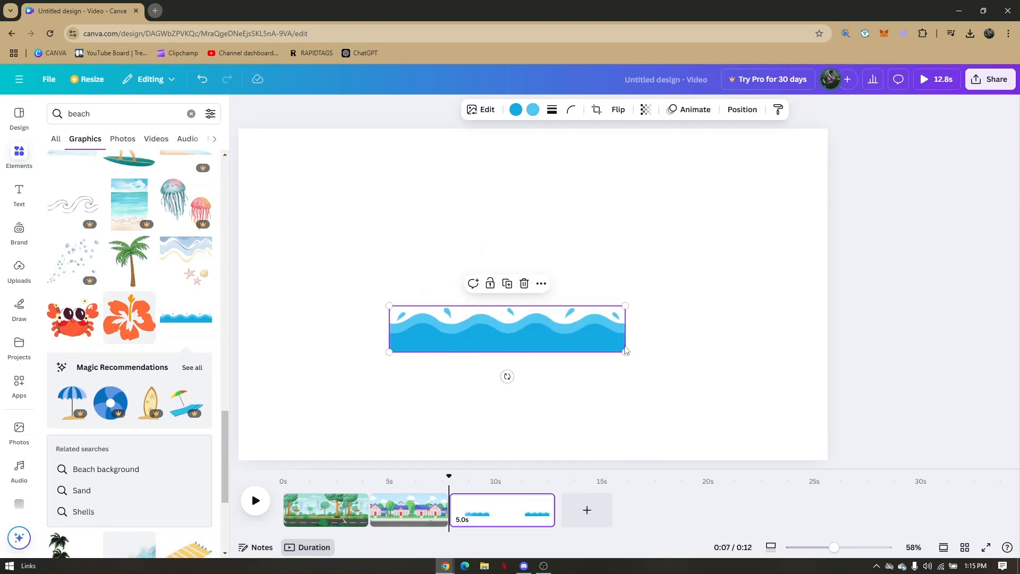
Enlarge the wave graphic to cover the page's full width and place it along the page's bottom edge
drag(627, 352, 930, 415)
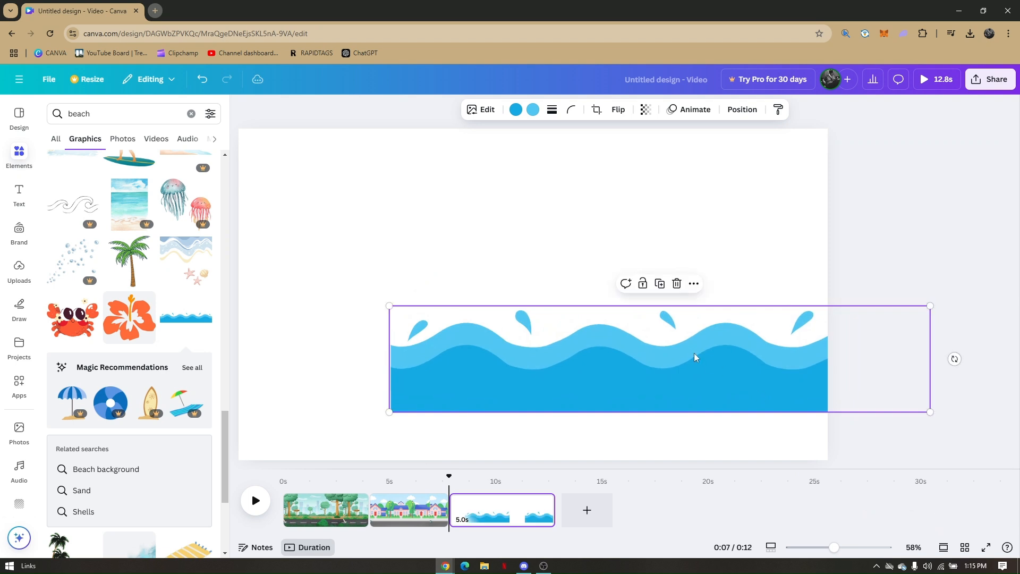
drag(695, 355, 539, 402)
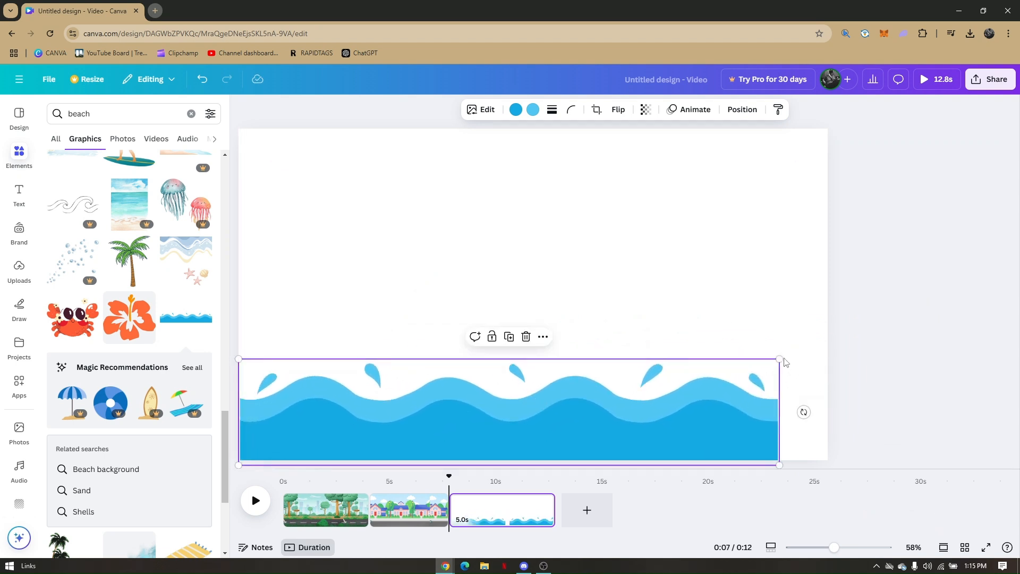
drag(780, 359, 919, 345)
mouse_move(632, 379)
mouse_down()
mouse_move(632, 371)
mouse_move(637, 393)
mouse_up()
click(401, 255)
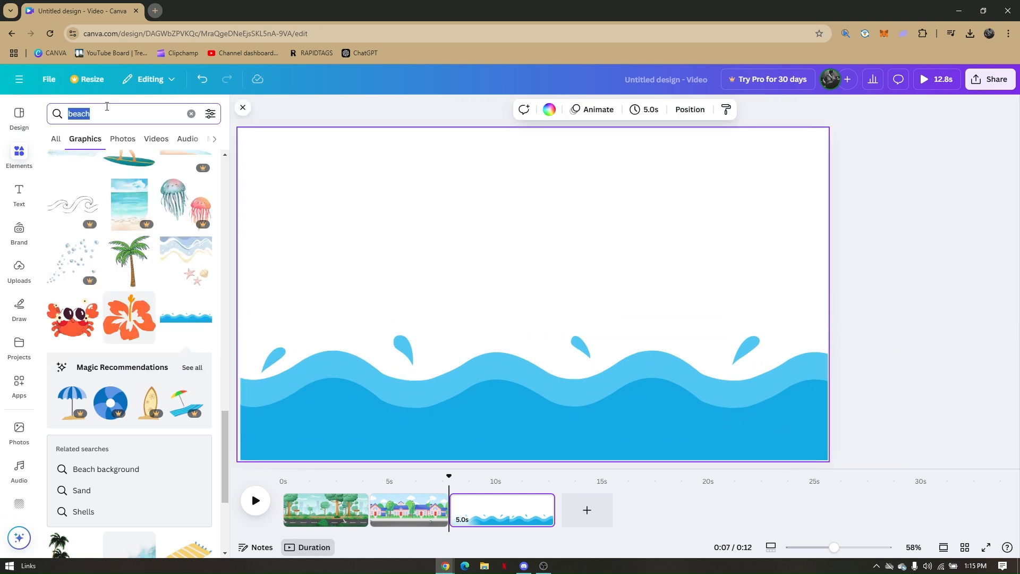
Search the graphics for "swimming" and add the side-view swimmer in red with dark blue hair and blue splashes
text(swimming)
key(Return)
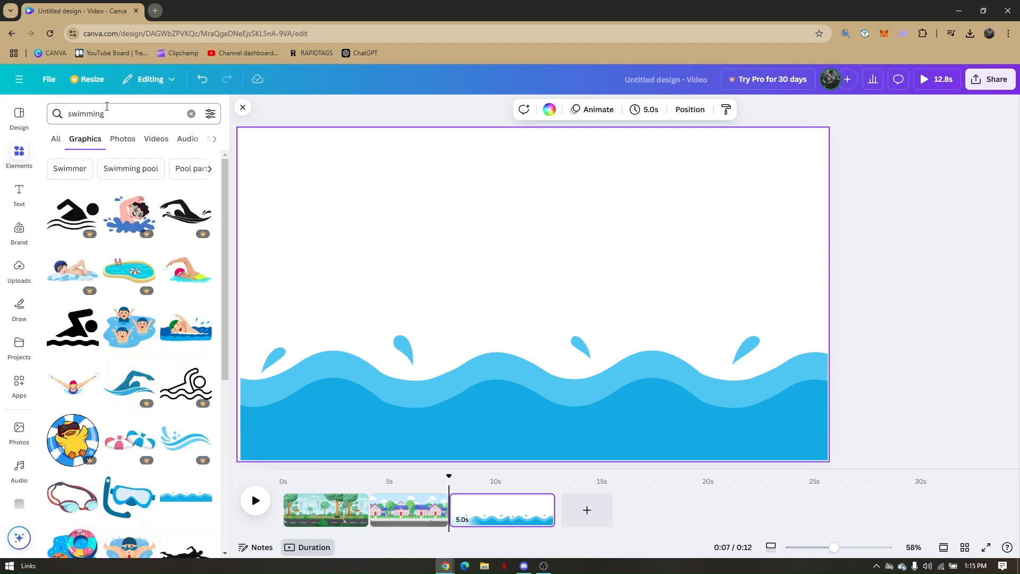
scroll(108, 253, down, 1)
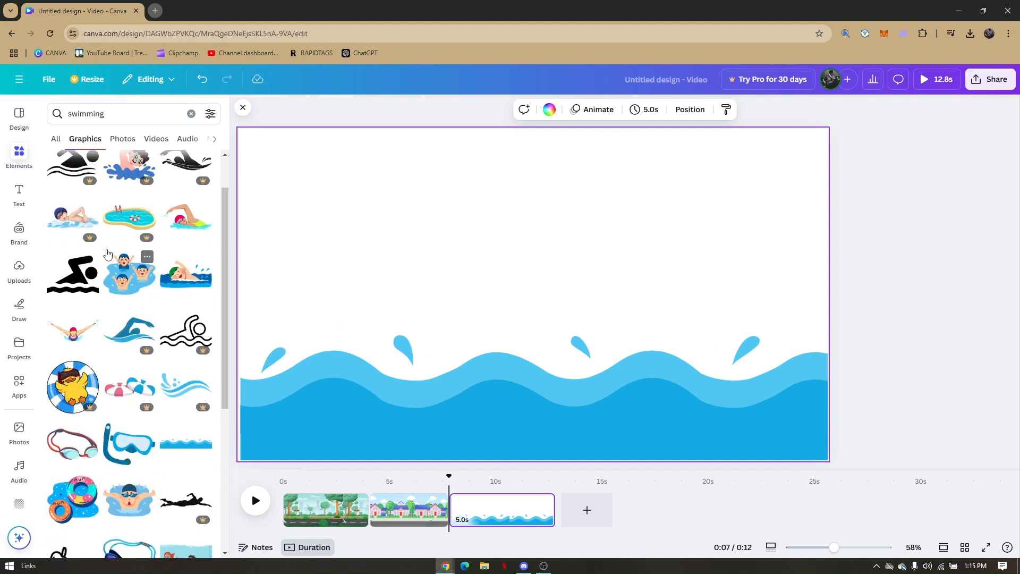
scroll(107, 254, down, 2)
scroll(173, 301, down, 2)
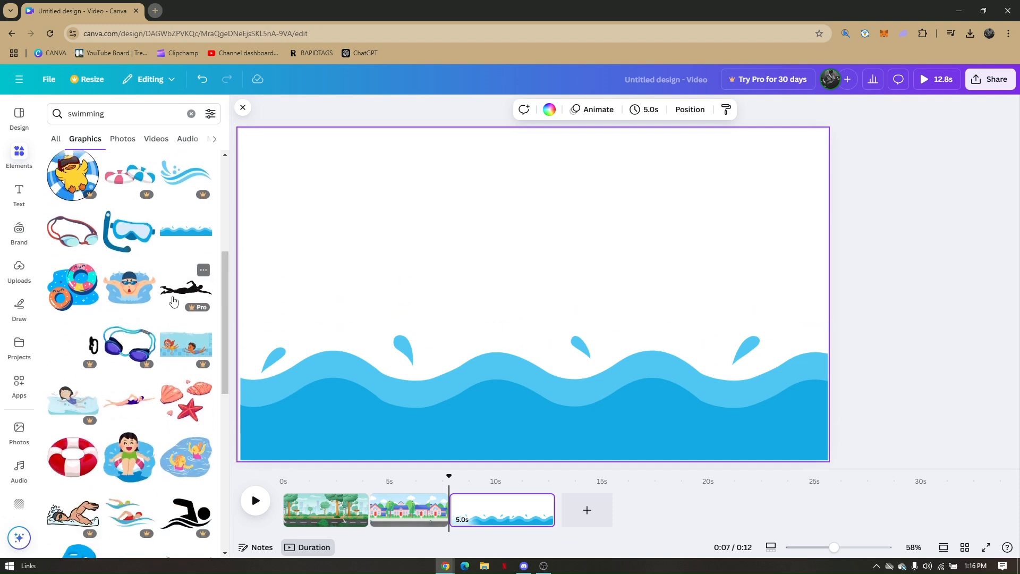
scroll(165, 329, down, 1)
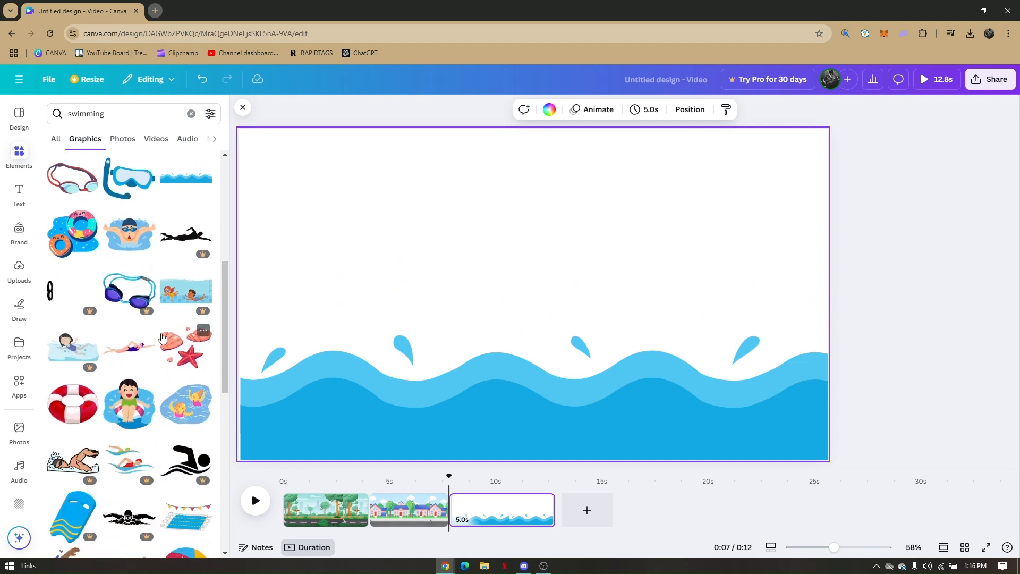
scroll(163, 337, down, 2)
scroll(167, 329, down, 1)
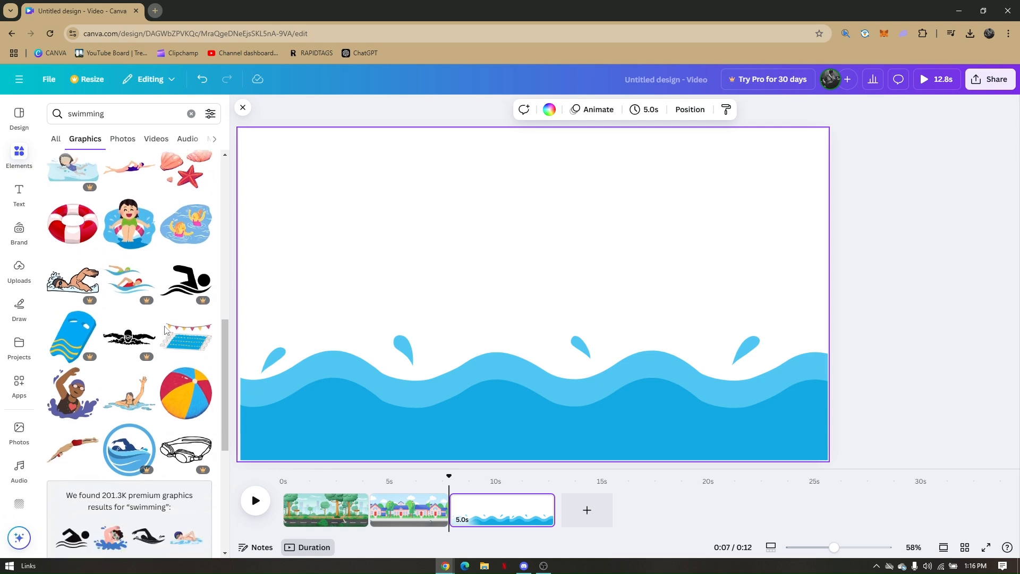
scroll(167, 329, down, 3)
scroll(164, 326, down, 6)
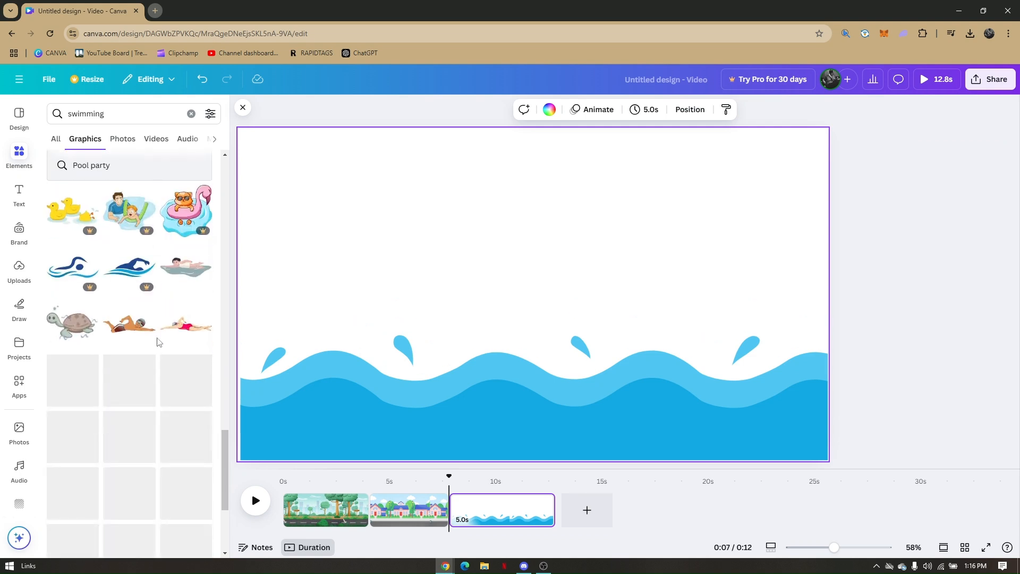
scroll(150, 378, down, 4)
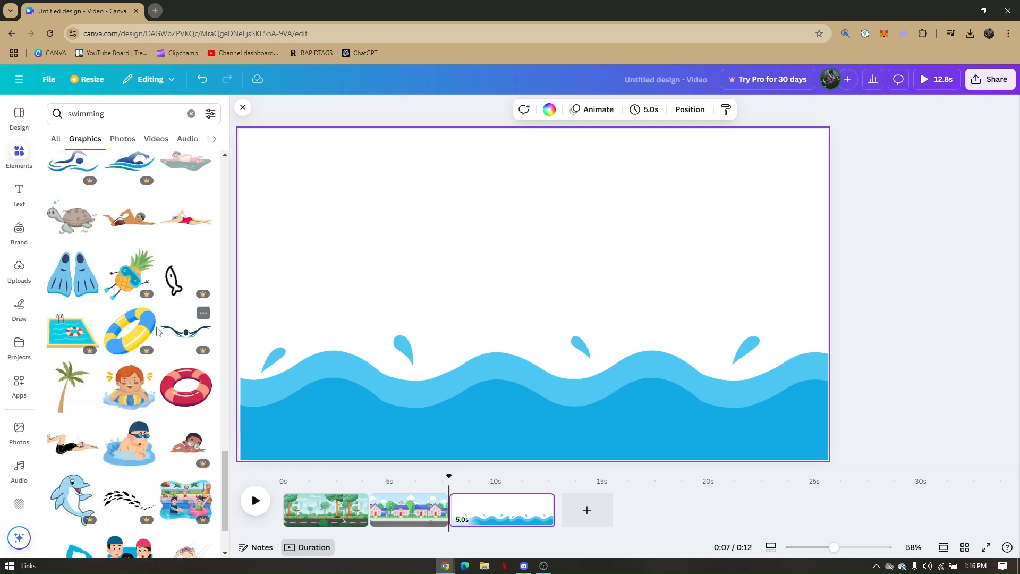
scroll(138, 322, down, 2)
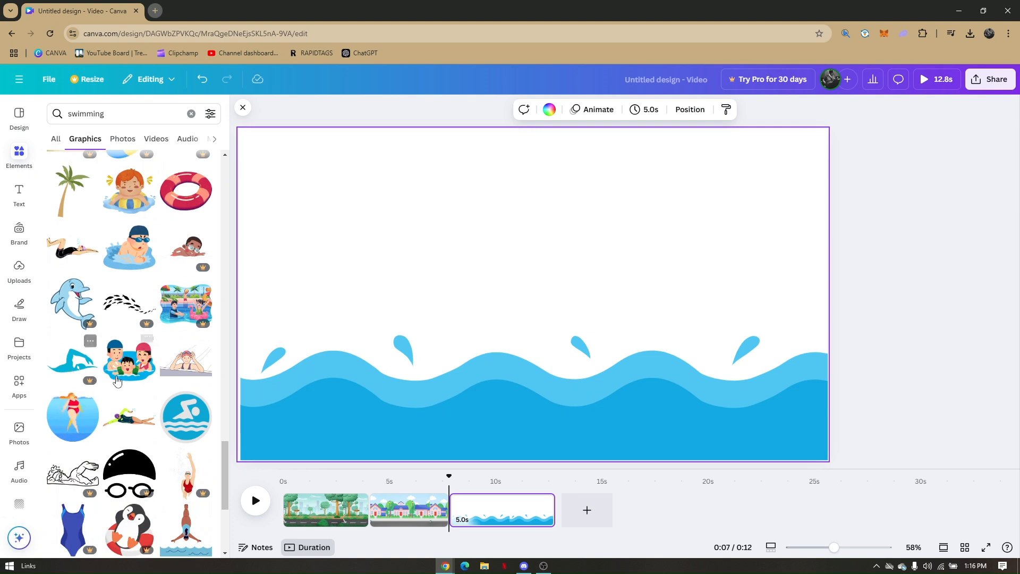
scroll(117, 381, down, 7)
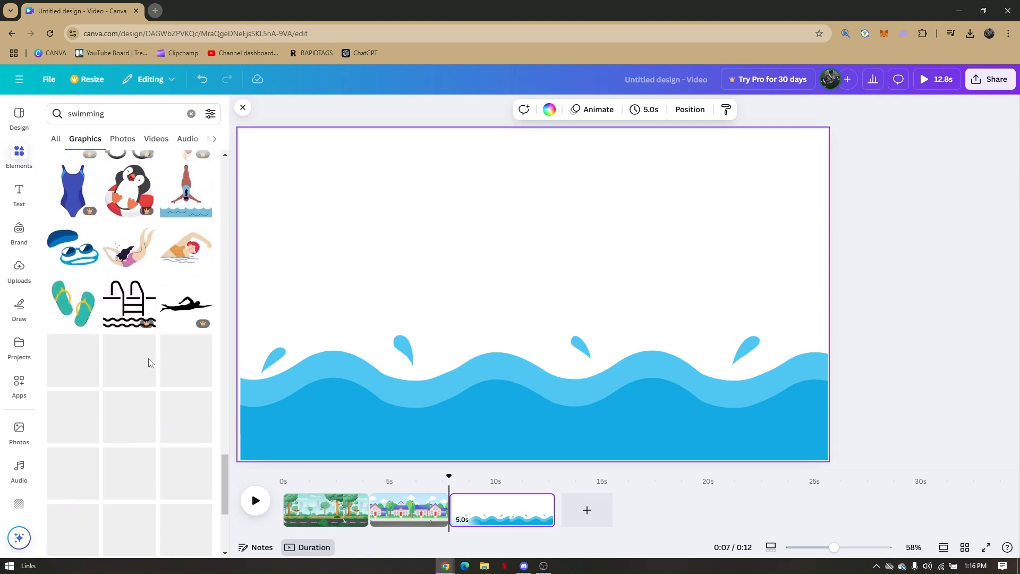
scroll(146, 355, down, 5)
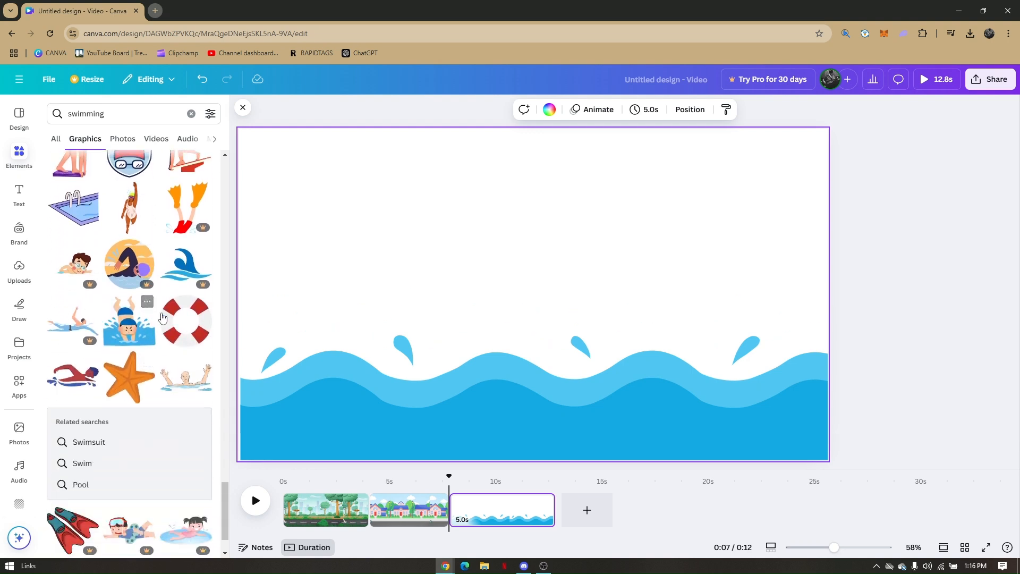
scroll(163, 317, down, 1)
click(89, 322)
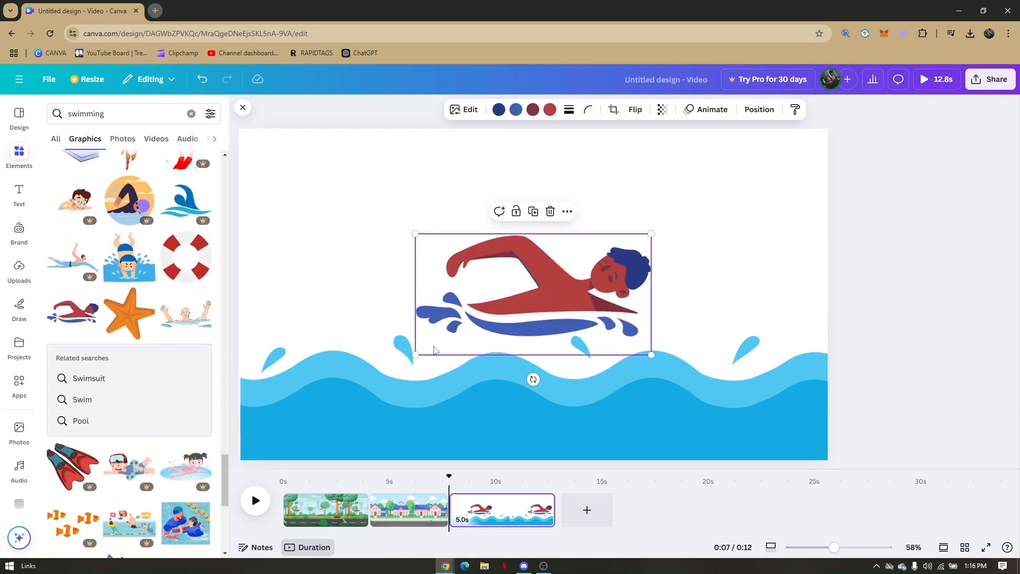
Shrink the swimmer and place it in the waves, mostly beyond the page's left edge with only the head showing
drag(555, 304, 369, 383)
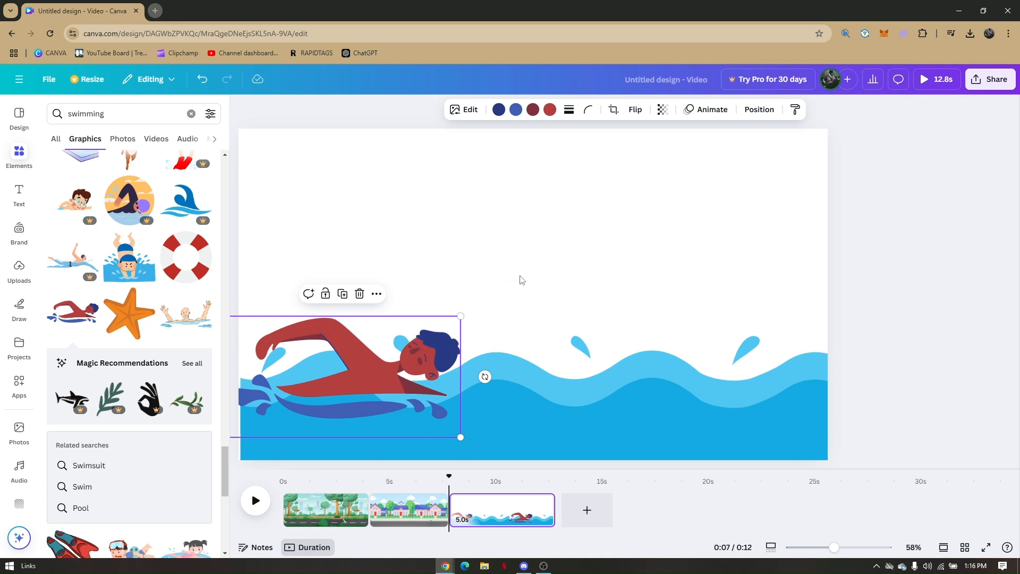
drag(458, 343, 405, 346)
drag(358, 395, 248, 396)
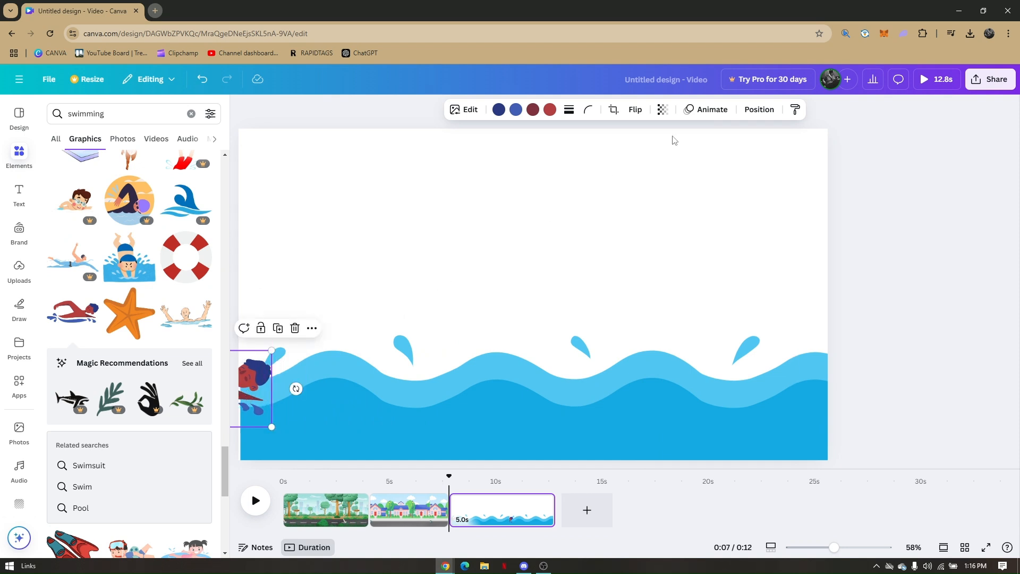
Create a custom animation moving the swimmer through the waves from the left edge to beyond the page's right edge
click(708, 111)
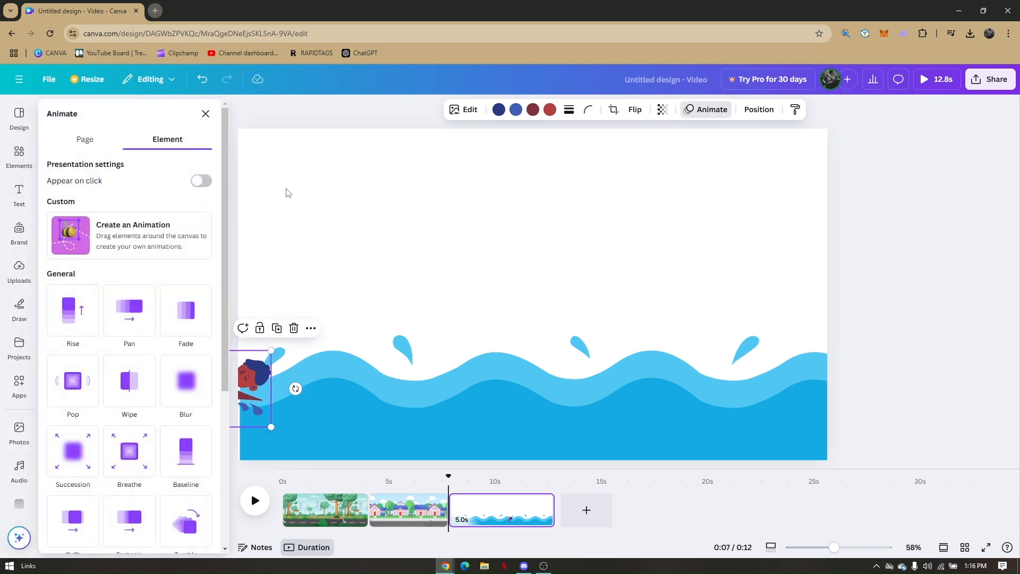
click(120, 242)
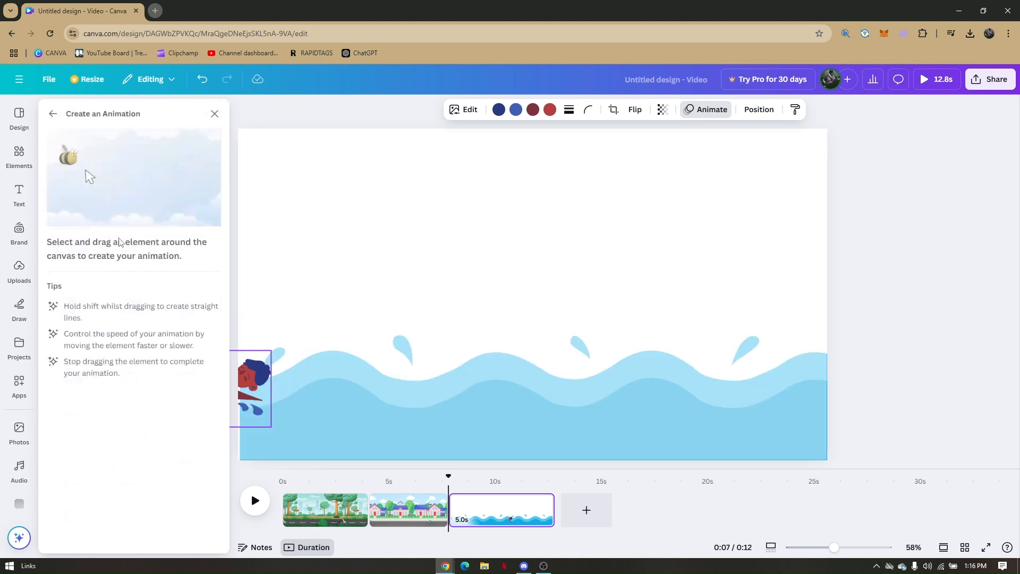
drag(248, 393, 959, 383)
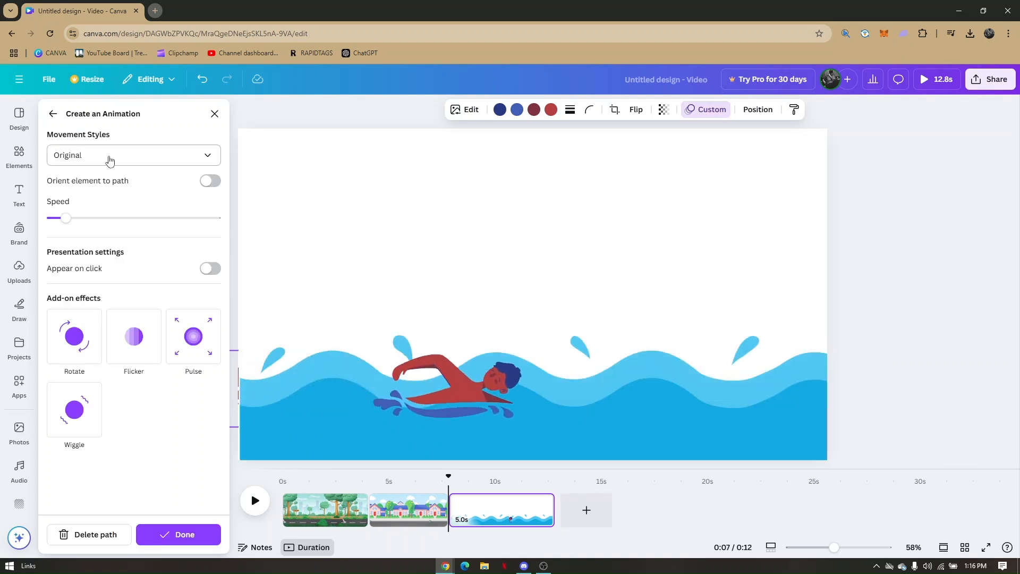
Set the swimmer animation's movement style to Steady, raise its speed to about a quarter of the range, and finish the animation
click(109, 160)
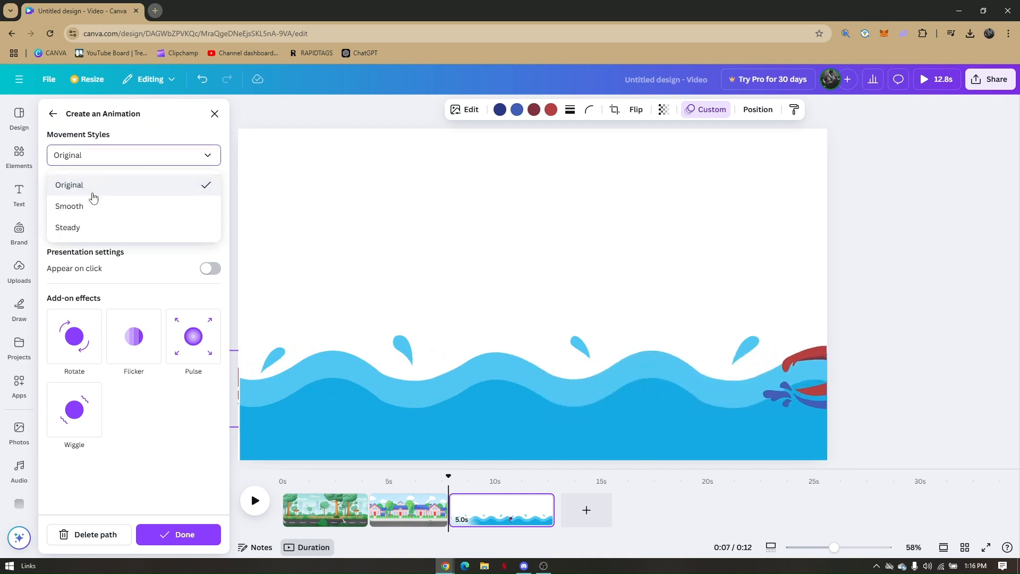
click(92, 205)
click(94, 162)
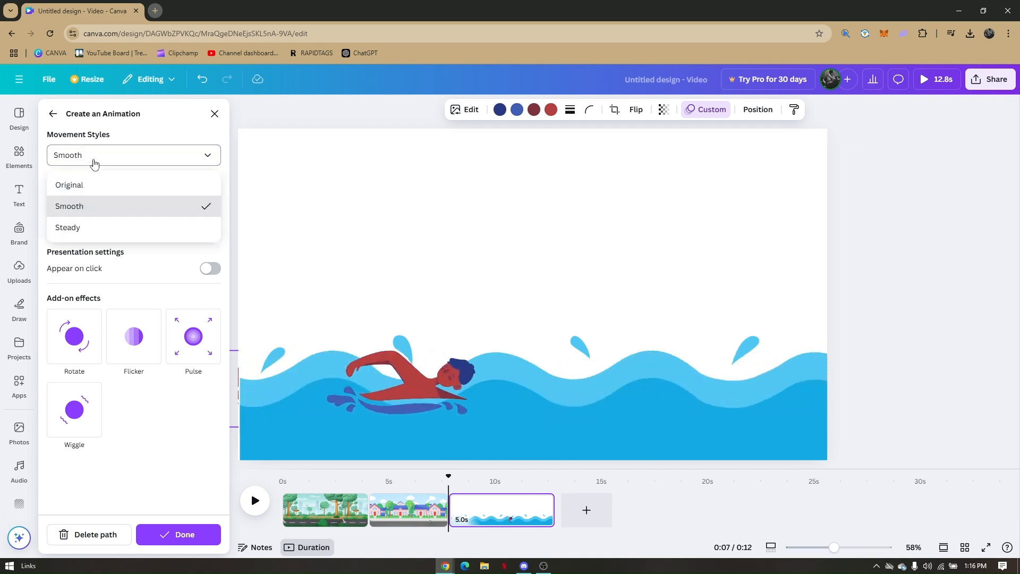
click(79, 226)
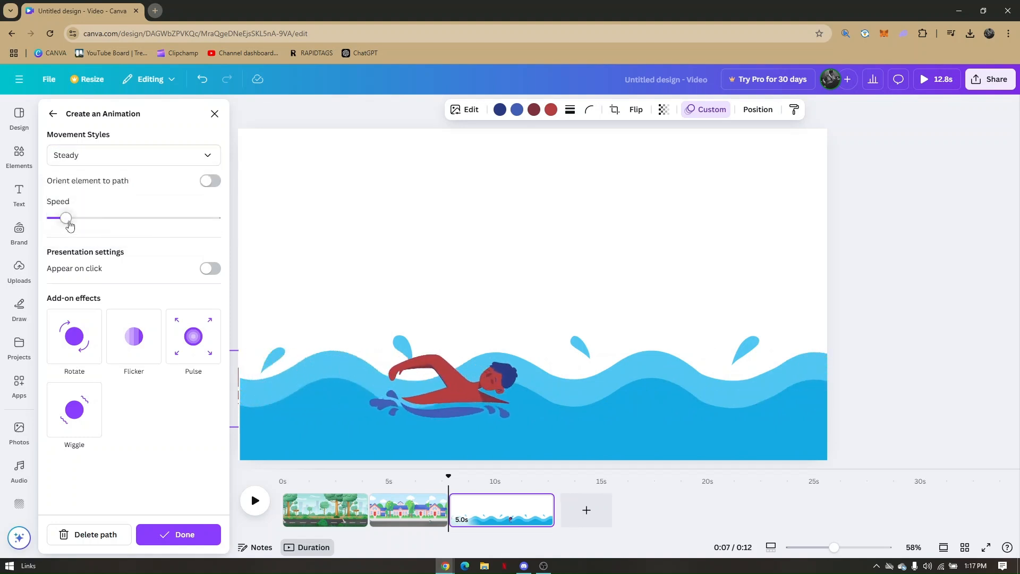
drag(69, 226, 98, 228)
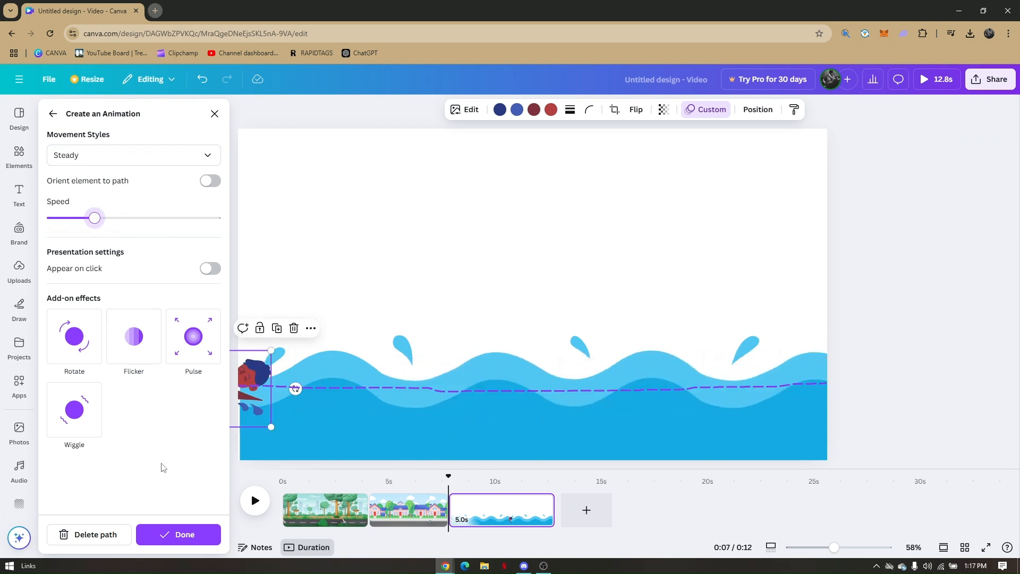
click(213, 531)
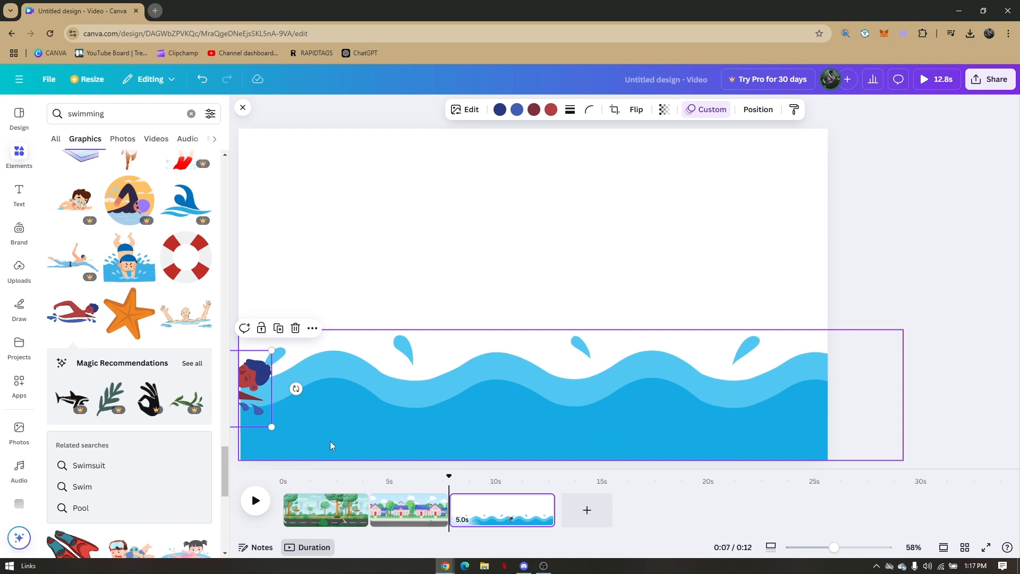
Play the wave page from near its start to preview the swimmer's crossing
click(466, 479)
key(space)
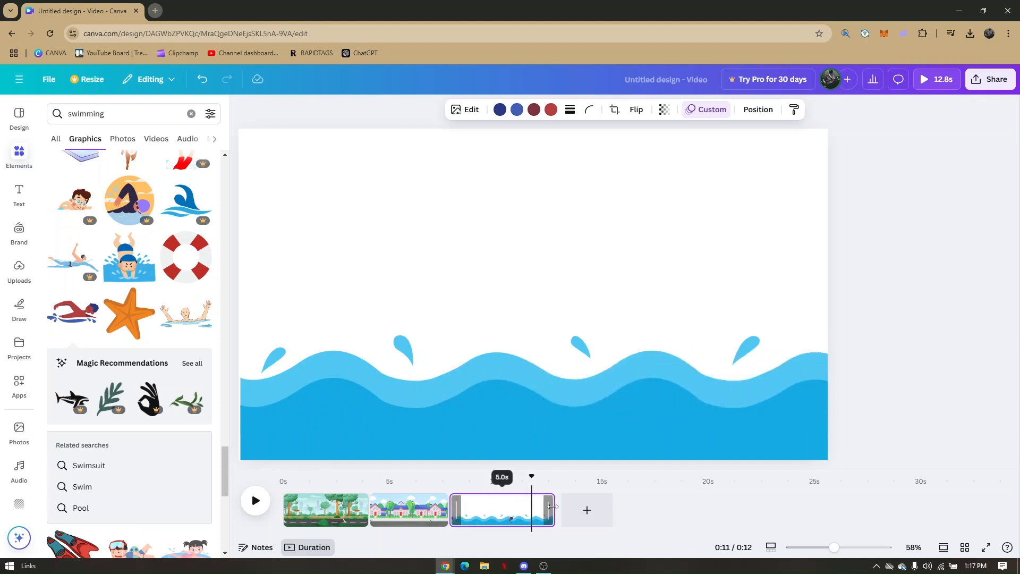
Shorten the wave page to 3.8 seconds, then preview the whole video from the beginning
drag(552, 506, 530, 506)
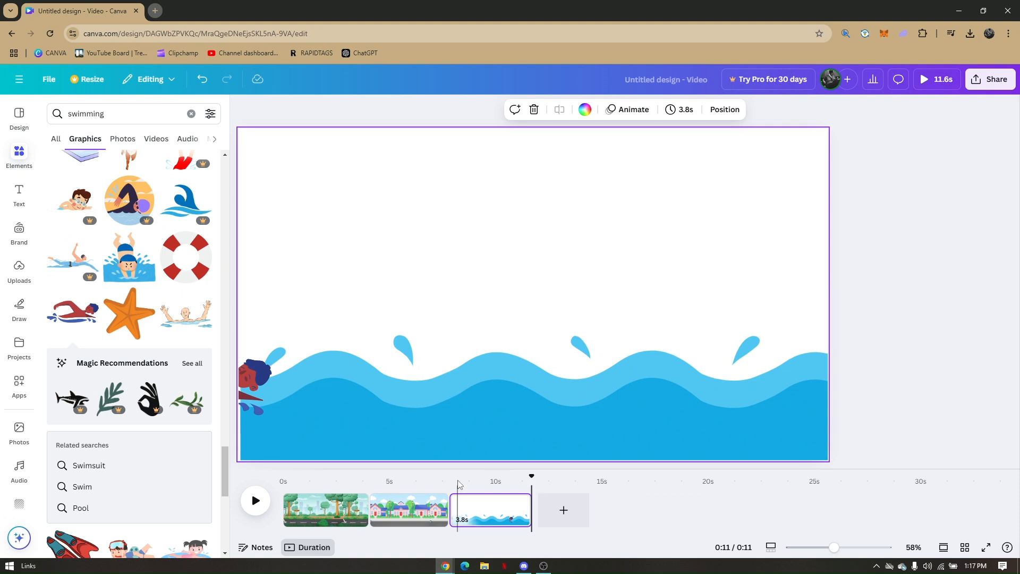
key(space)
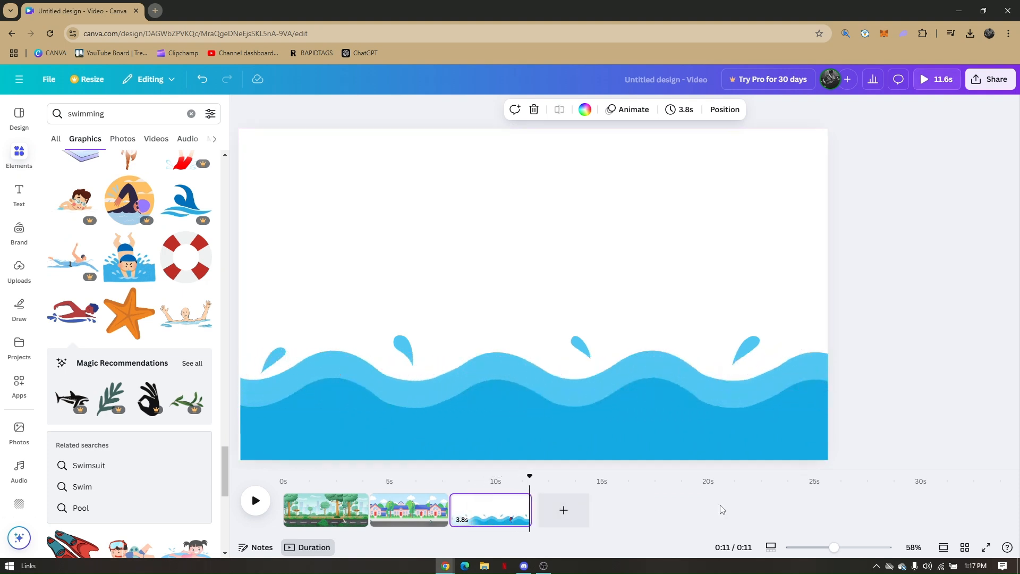
click(985, 547)
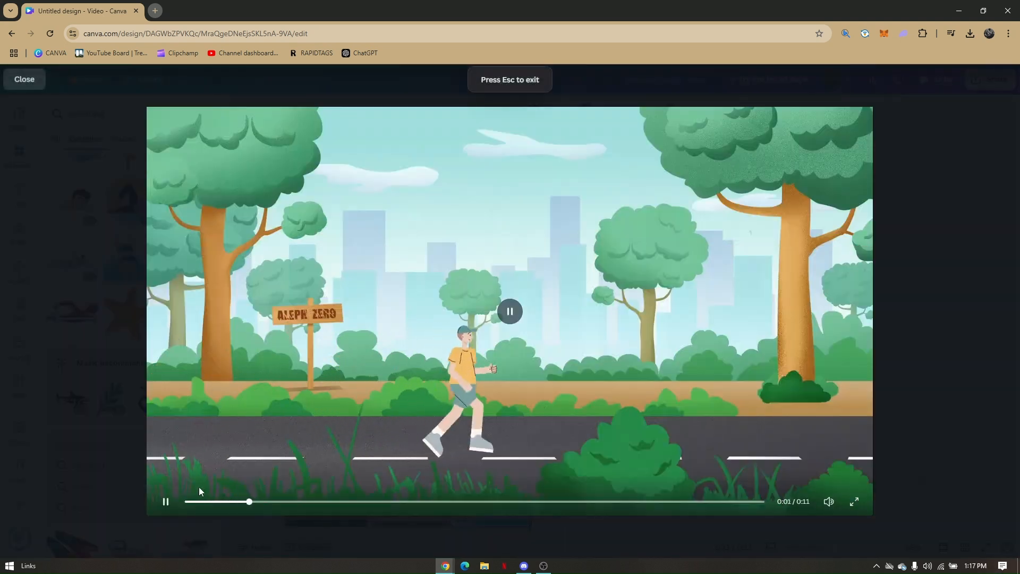
click(186, 501)
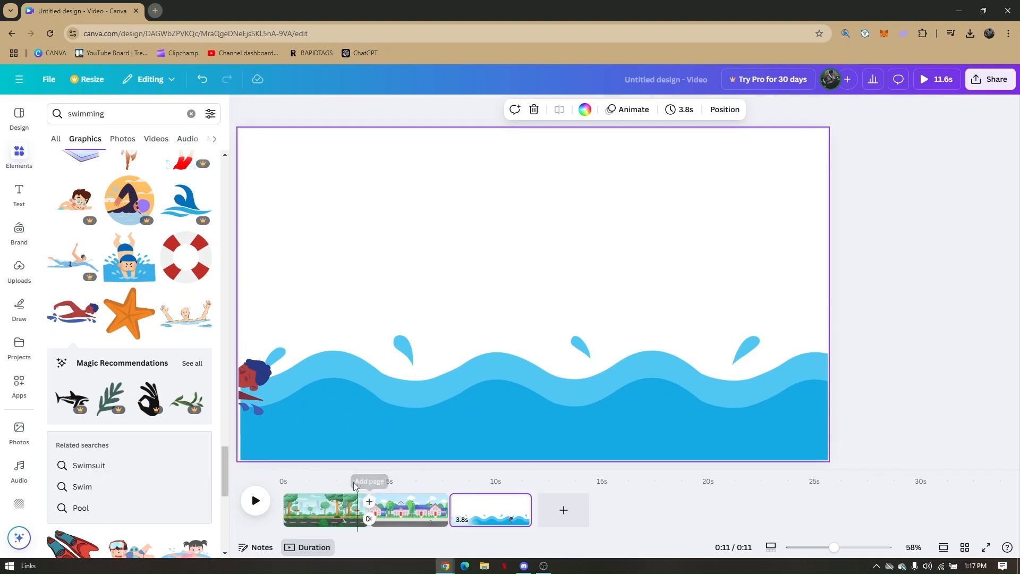
Add Match & Move transitions between the park and town pages and between the town and wave pages, and preview the full video
click(370, 522)
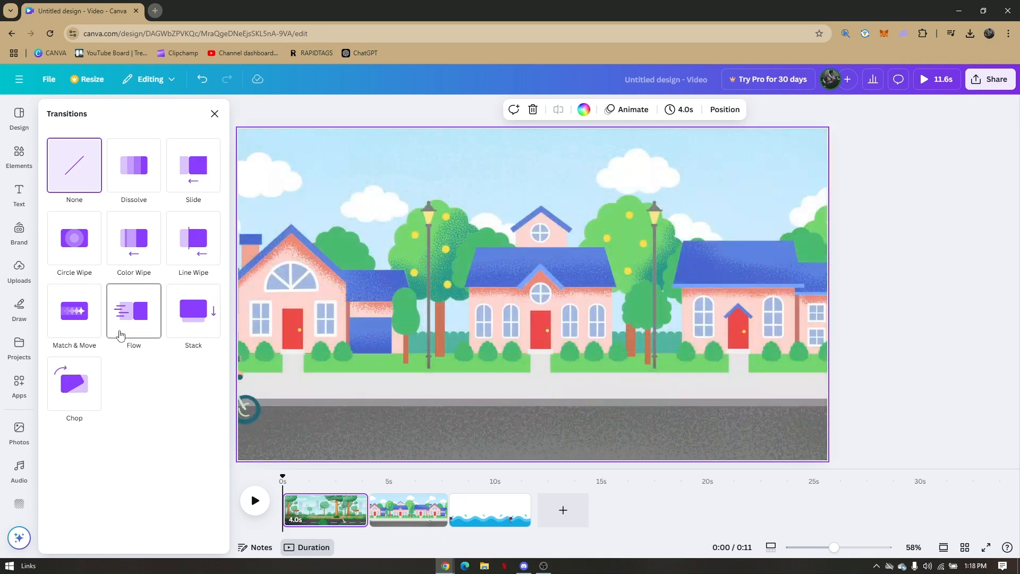
click(77, 314)
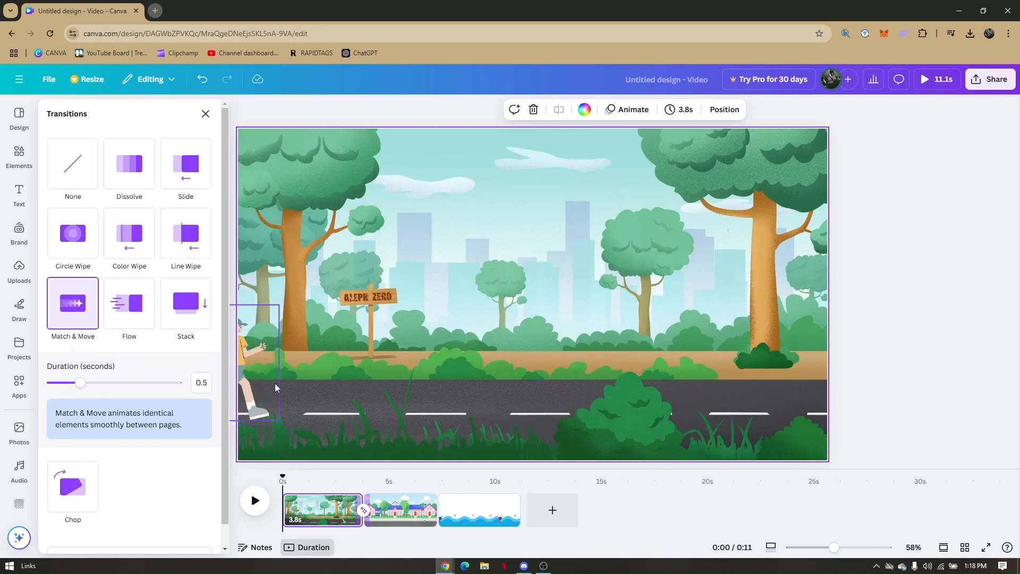
click(437, 520)
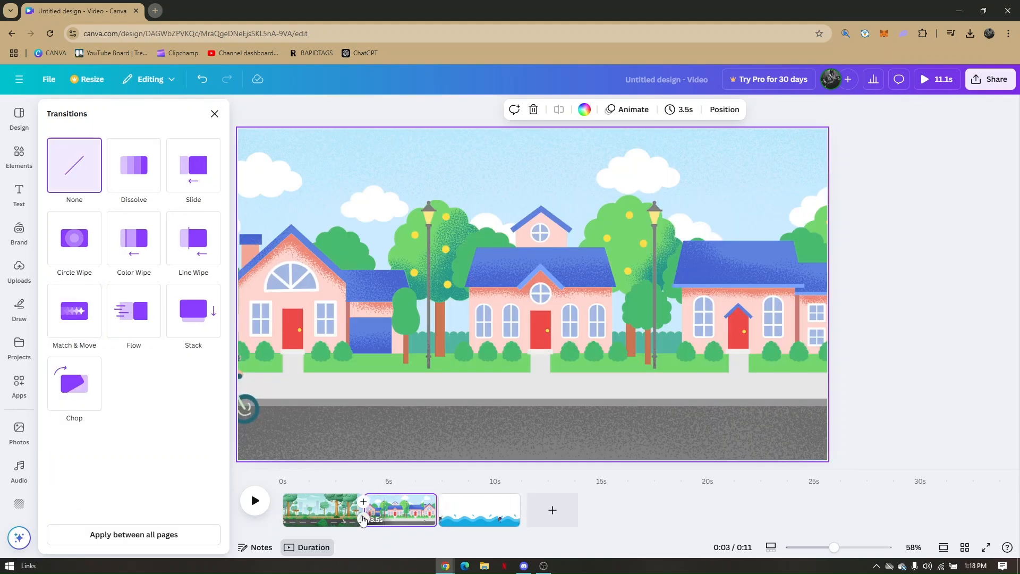
click(363, 518)
click(94, 335)
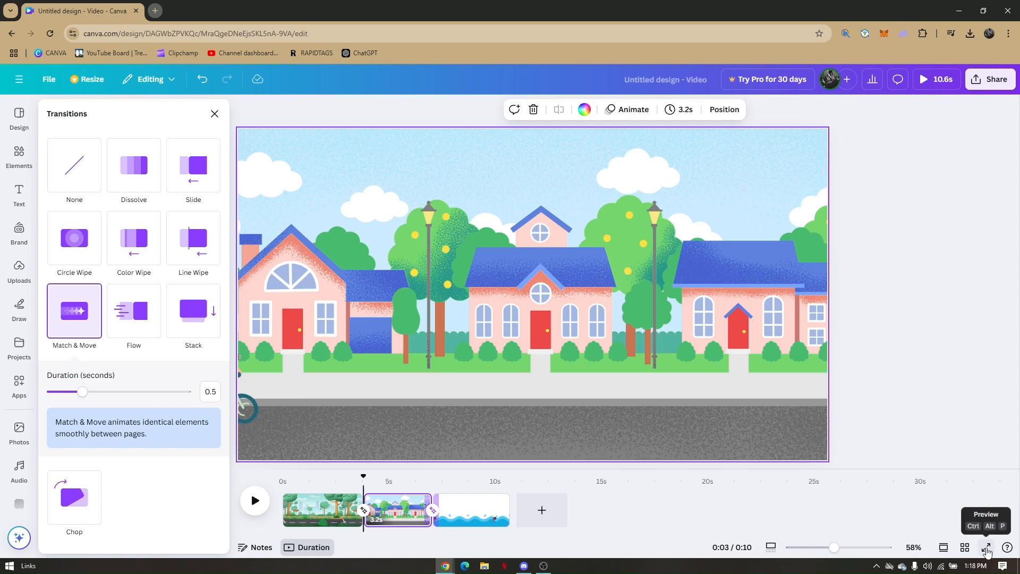
click(987, 548)
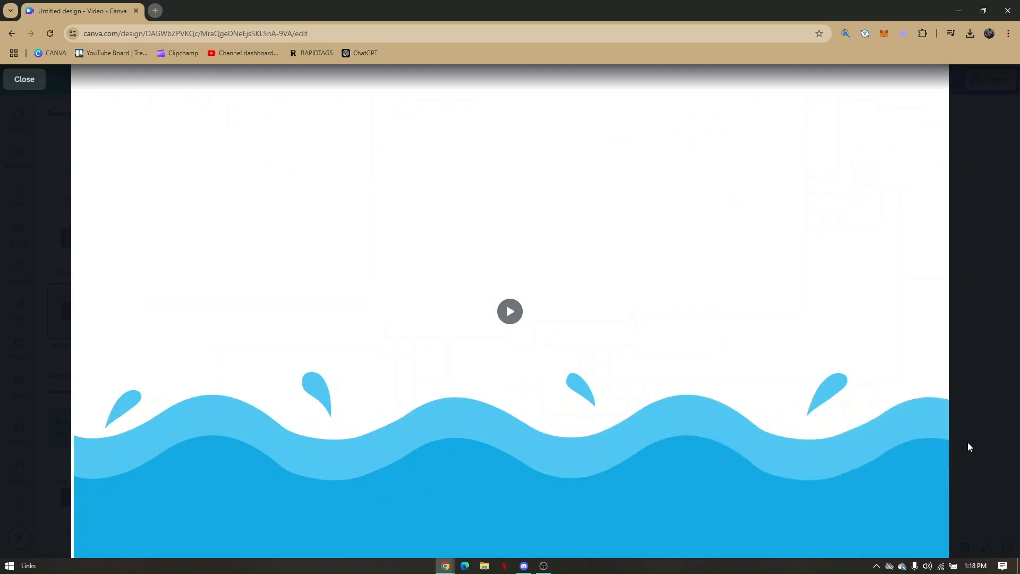
click(967, 447)
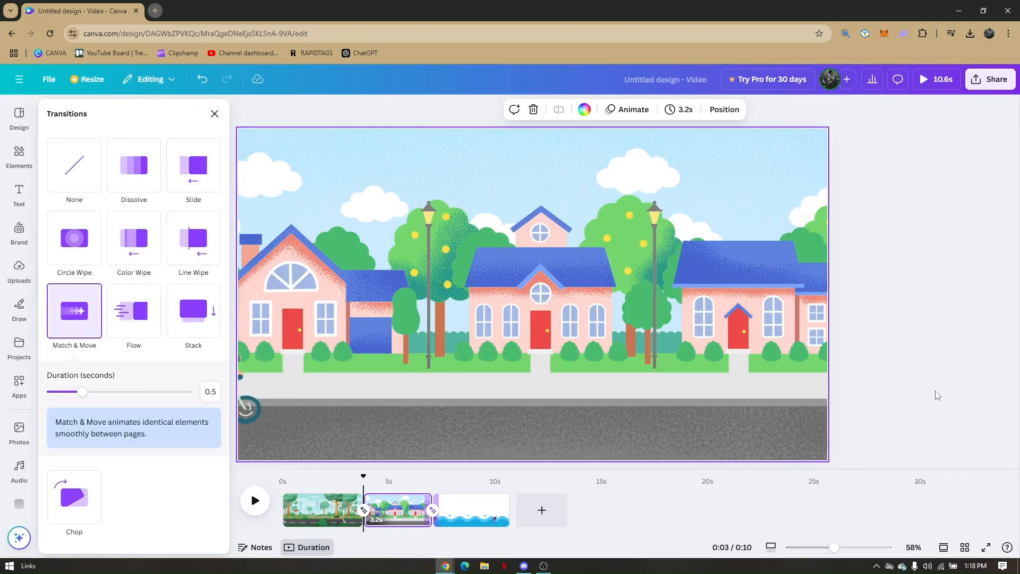